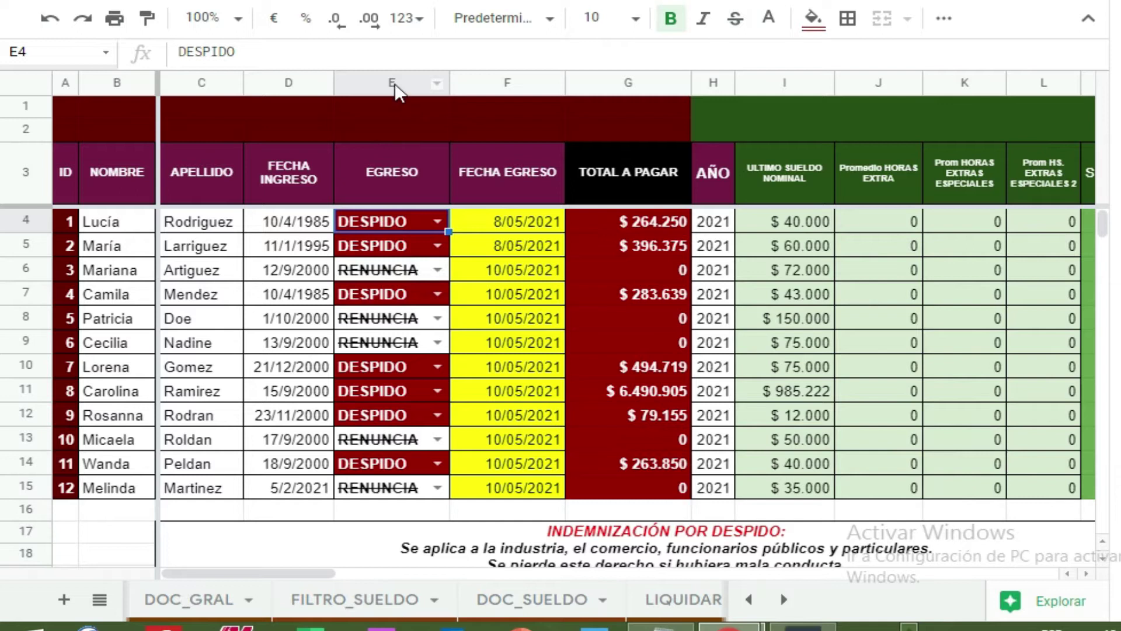
- Set the EGRESO type in cell E4 to RENUNCIA and check the TOTAL A PAGAR column
{"action": "left_click", "coordinate": [409, 274]}
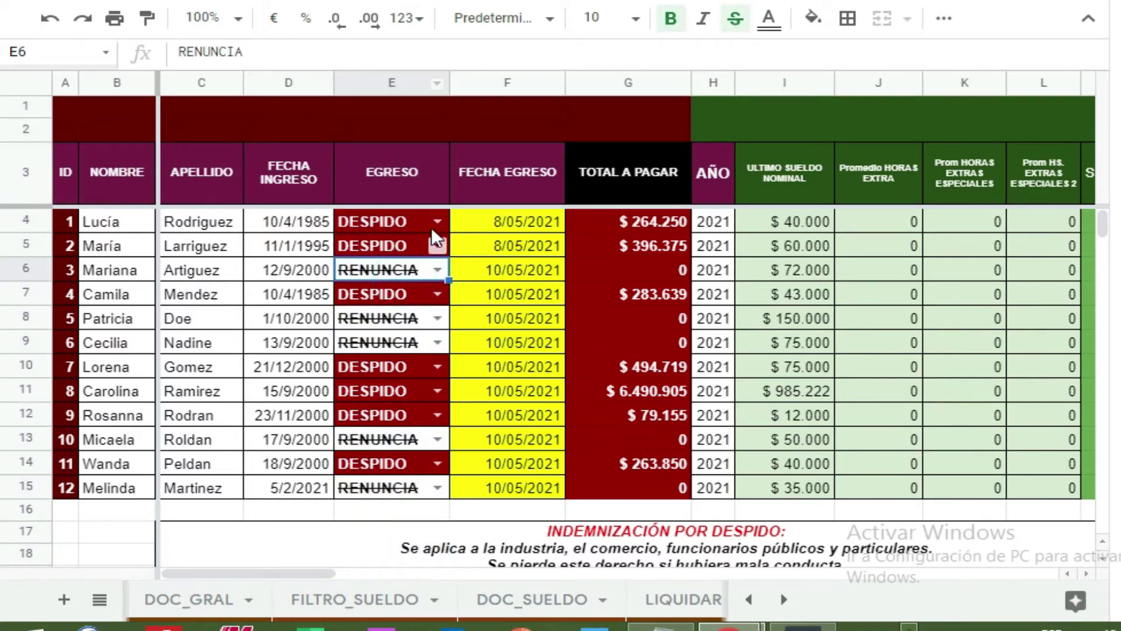
{"action": "left_click", "coordinate": [436, 222]}
{"action": "left_click", "coordinate": [402, 247]}
{"action": "left_click", "coordinate": [620, 222]}
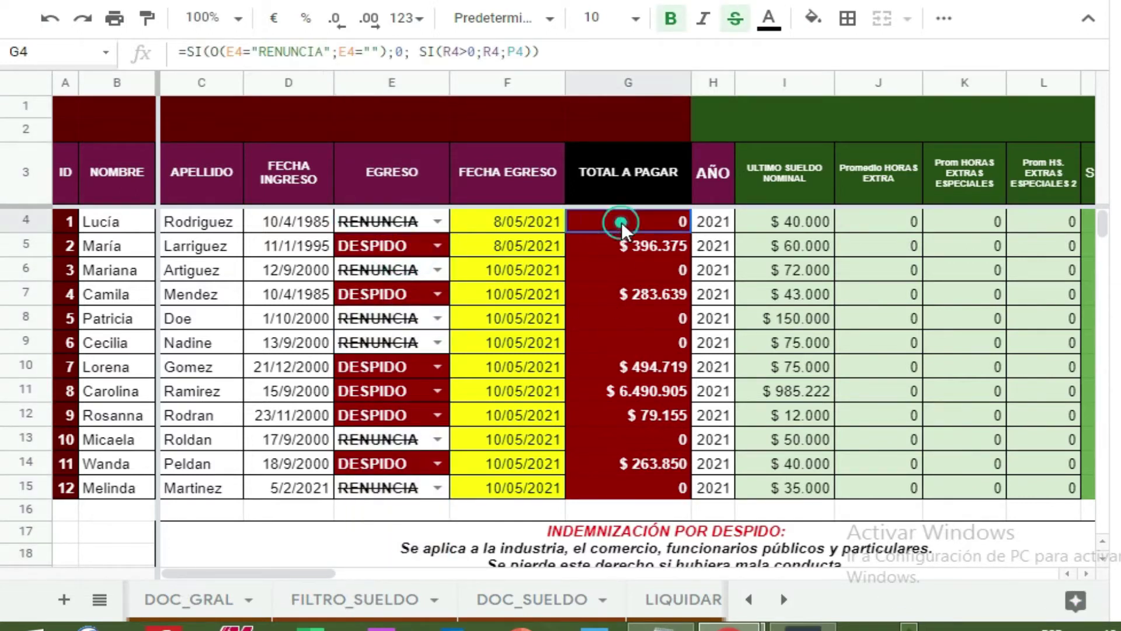
{"action": "left_click", "coordinate": [639, 89]}
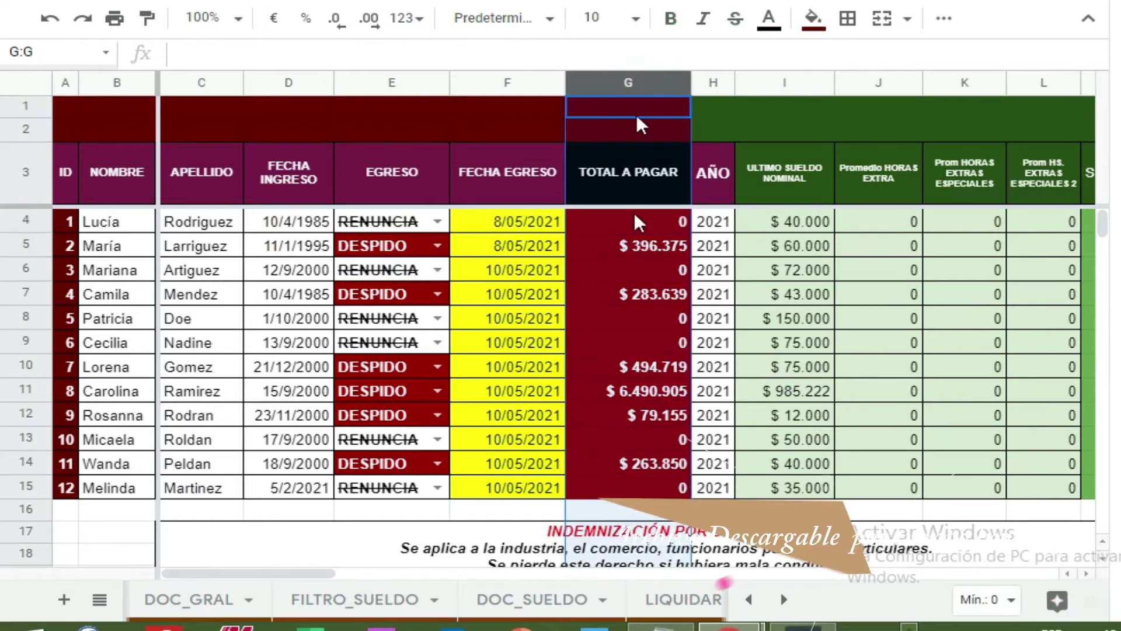
{"action": "left_click", "coordinate": [637, 294]}
- Set the EGRESO type in cell E4 back to DESPIDO and select row 4
{"action": "left_click", "coordinate": [437, 222]}
{"action": "left_click", "coordinate": [401, 276]}
{"action": "left_click", "coordinate": [30, 220]}
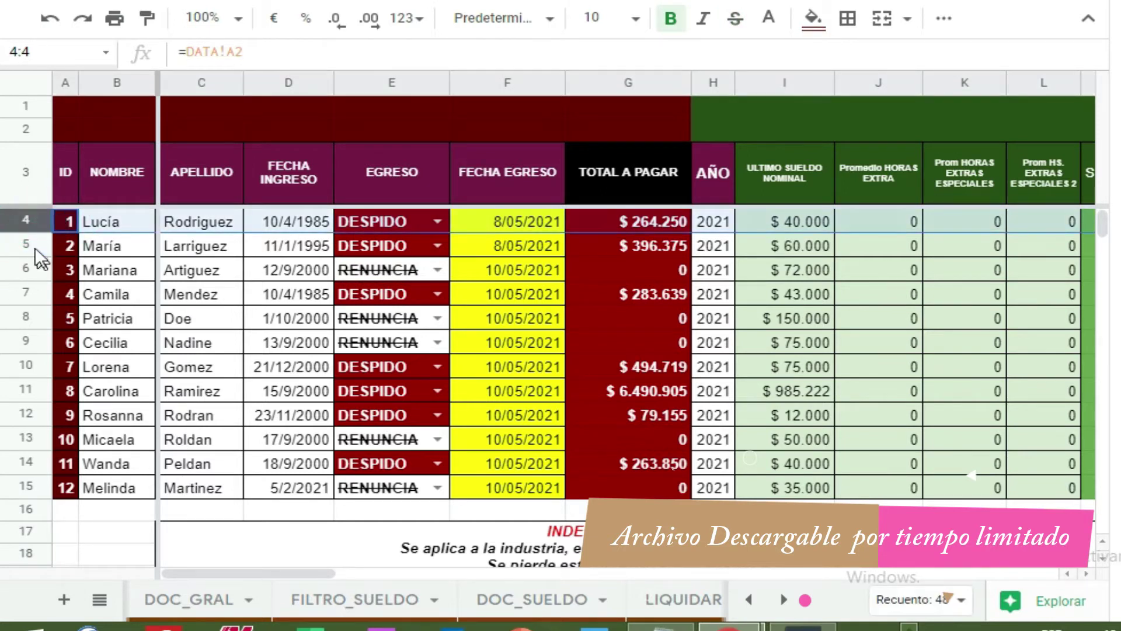
- Review the ID in row 5, the EGRESO types in E6 and E4, and the FECHA EGRESO in F4
{"action": "left_click", "coordinate": [35, 245]}
{"action": "left_click", "coordinate": [121, 246]}
{"action": "left_click", "coordinate": [69, 245]}
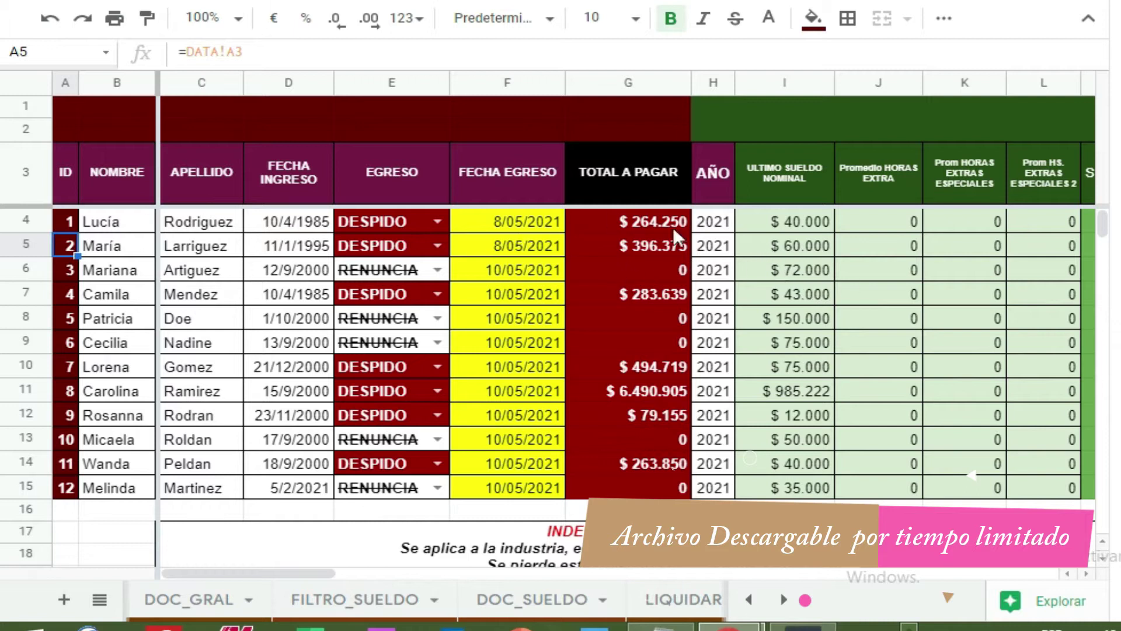
{"action": "left_click", "coordinate": [403, 270]}
{"action": "left_click", "coordinate": [390, 222]}
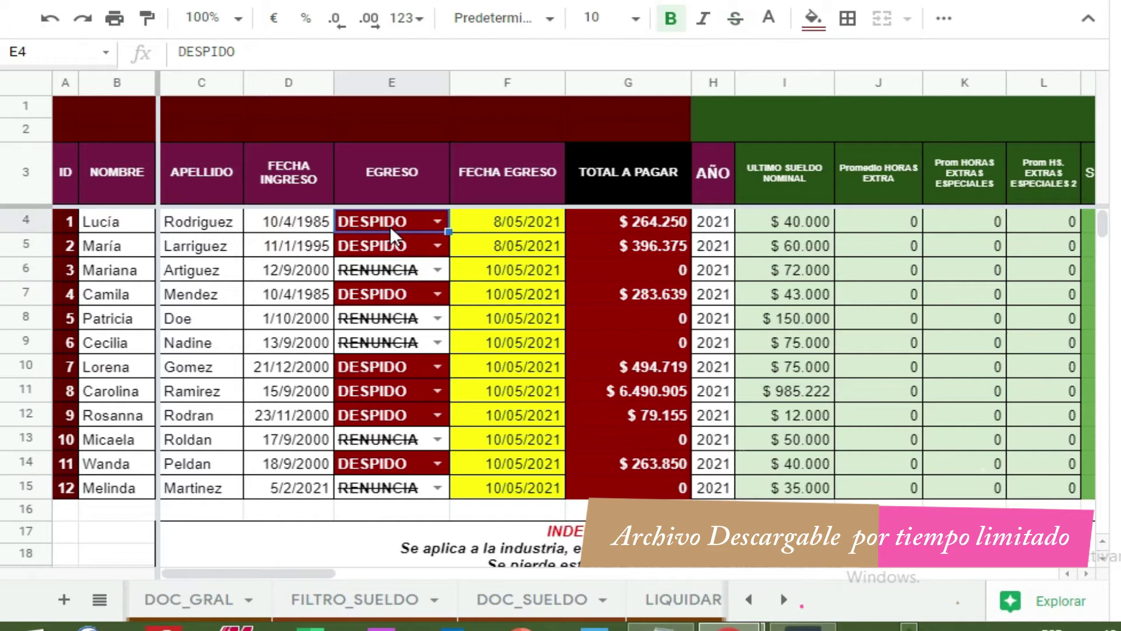
{"action": "left_click", "coordinate": [509, 225]}
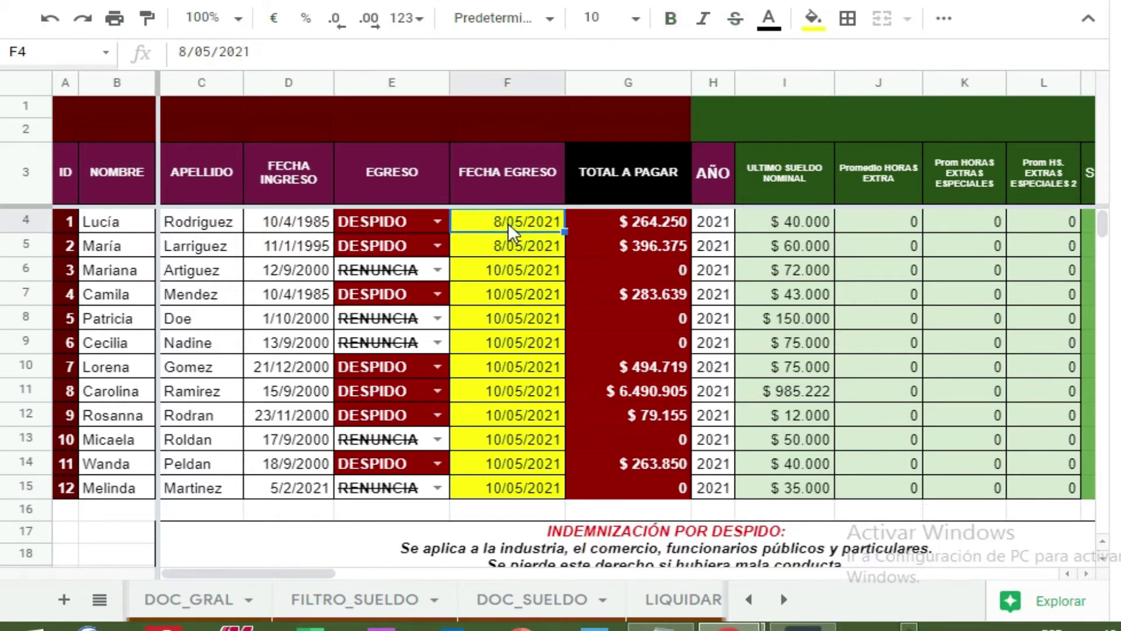
- Inspect the ULTIMO SUELDO NOMINAL column in the CÁLCULOS section and the formula in cell I4
{"action": "left_click_drag", "start_coordinate": [257, 572], "coordinate": [363, 570]}
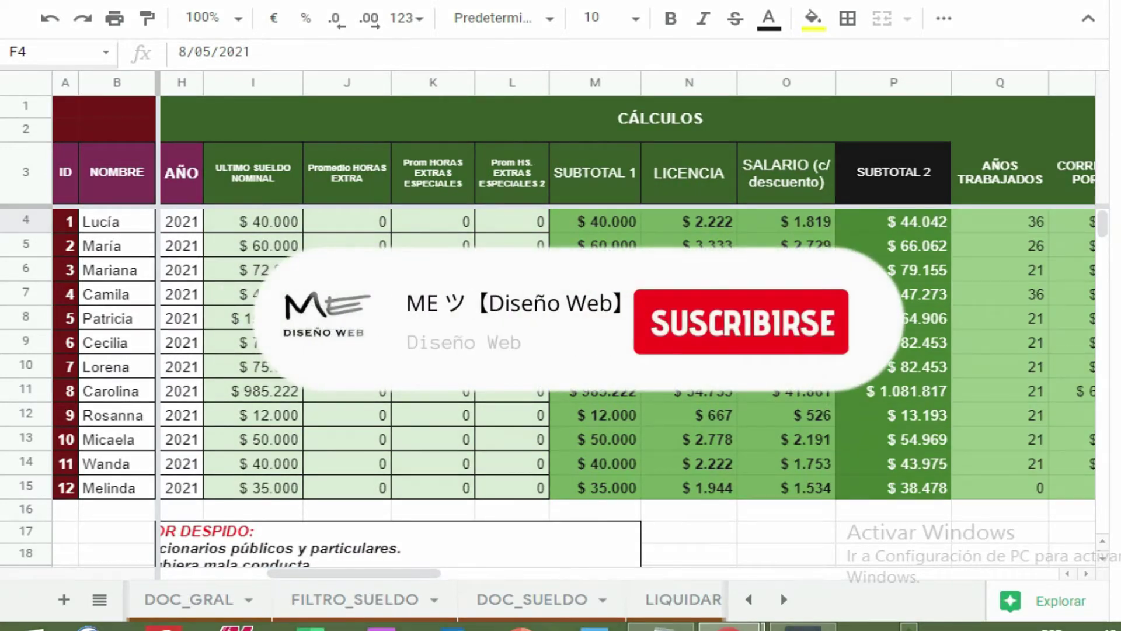
{"action": "left_click", "coordinate": [261, 183]}
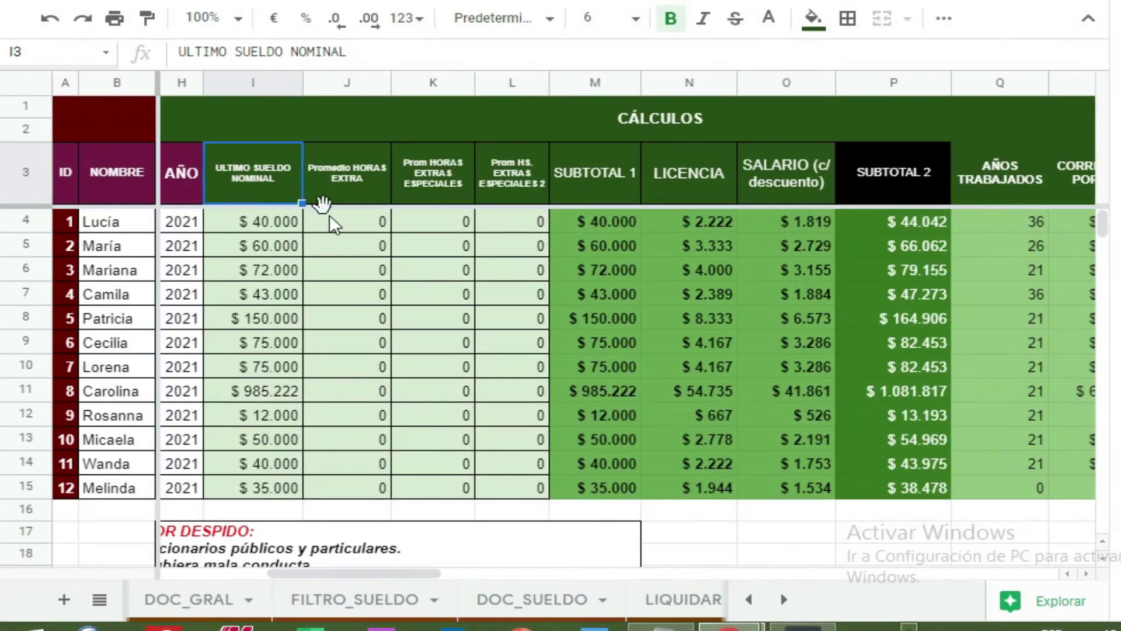
{"action": "left_click", "coordinate": [271, 223]}
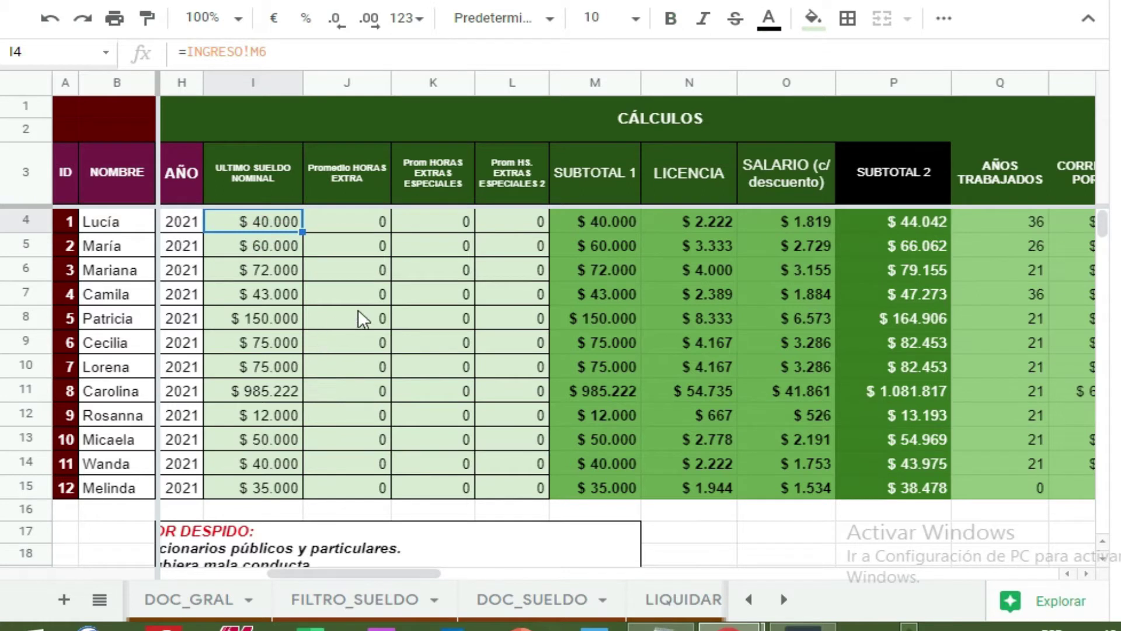
- Examine the three overtime average columns J to L, including their headers and the formulas in row 4
{"action": "left_click", "coordinate": [359, 191]}
{"action": "left_click_drag", "start_coordinate": [345, 221], "coordinate": [503, 220]}
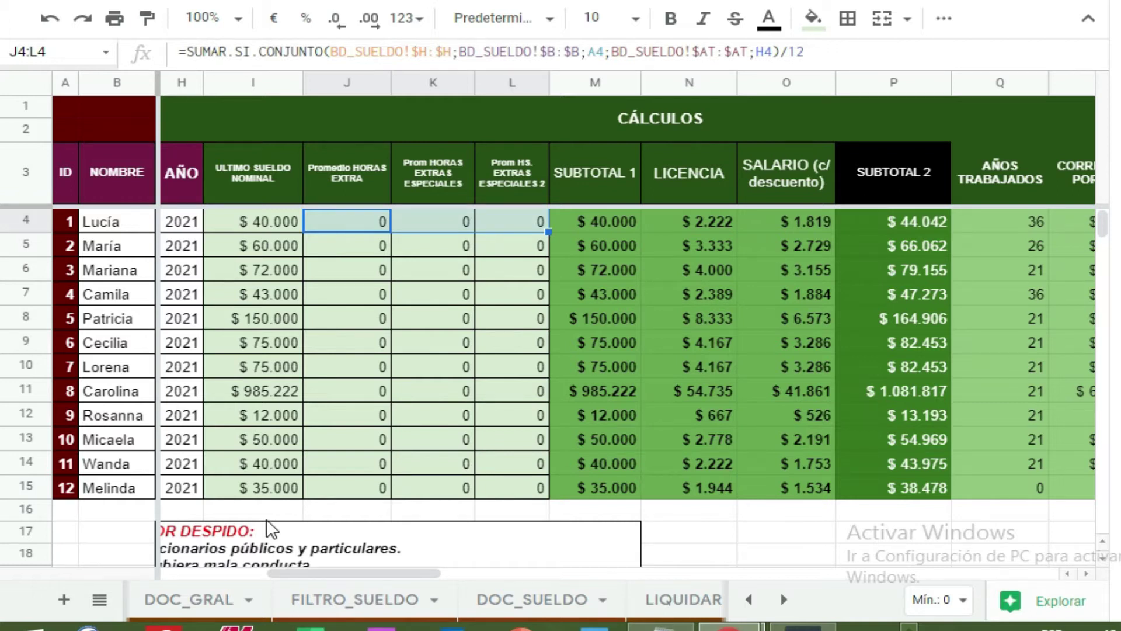
{"action": "left_click", "coordinate": [490, 318]}
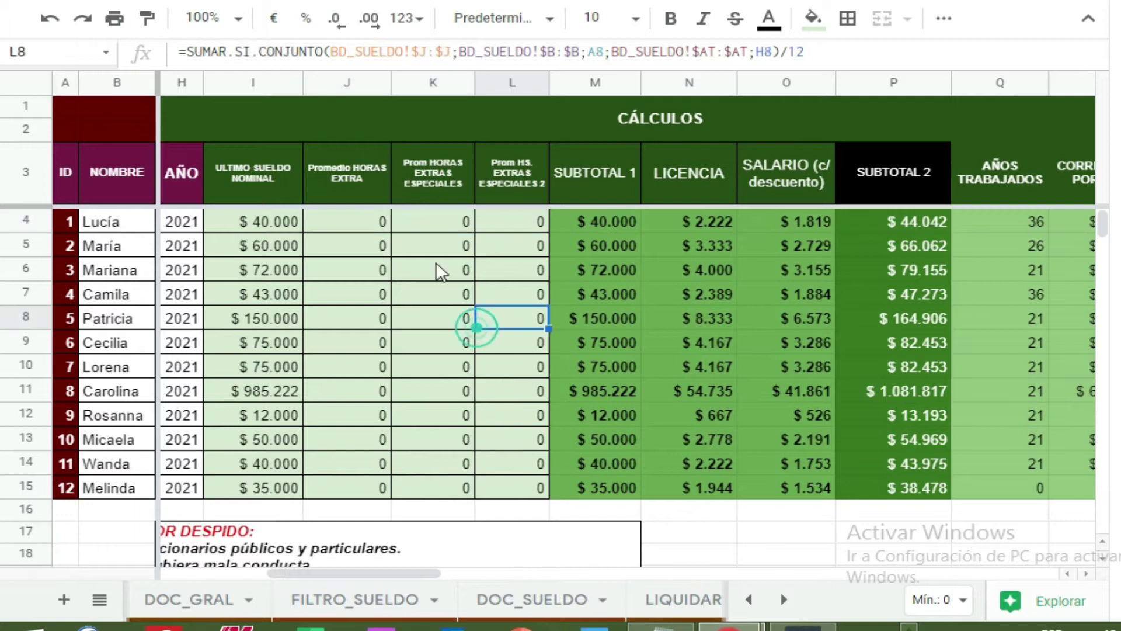
{"action": "left_click", "coordinate": [349, 225]}
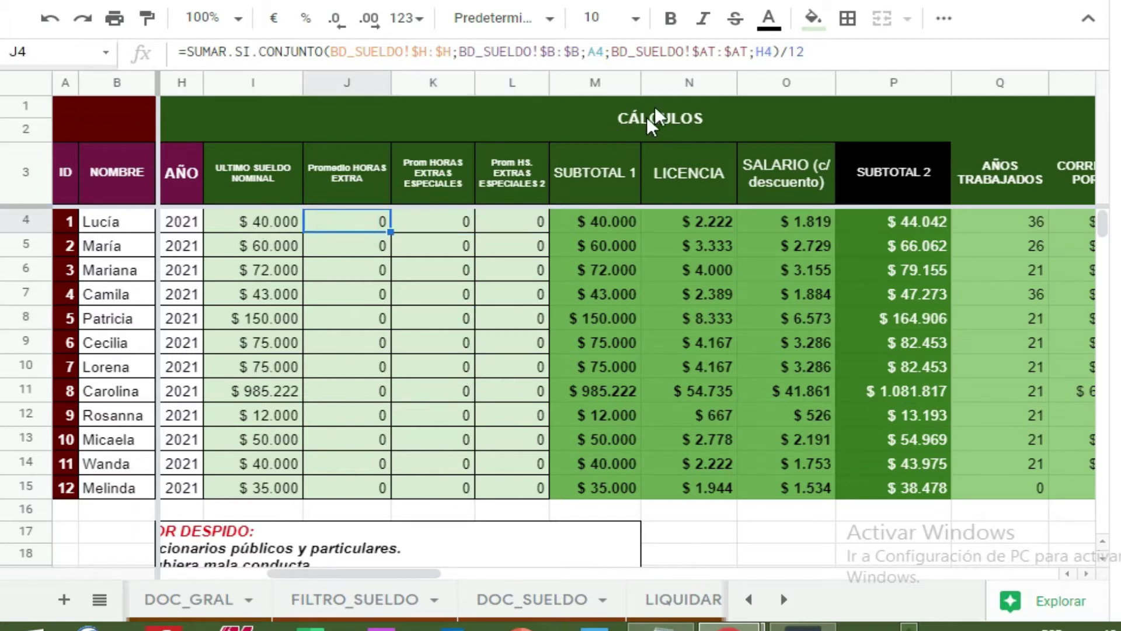
{"action": "left_click", "coordinate": [436, 223]}
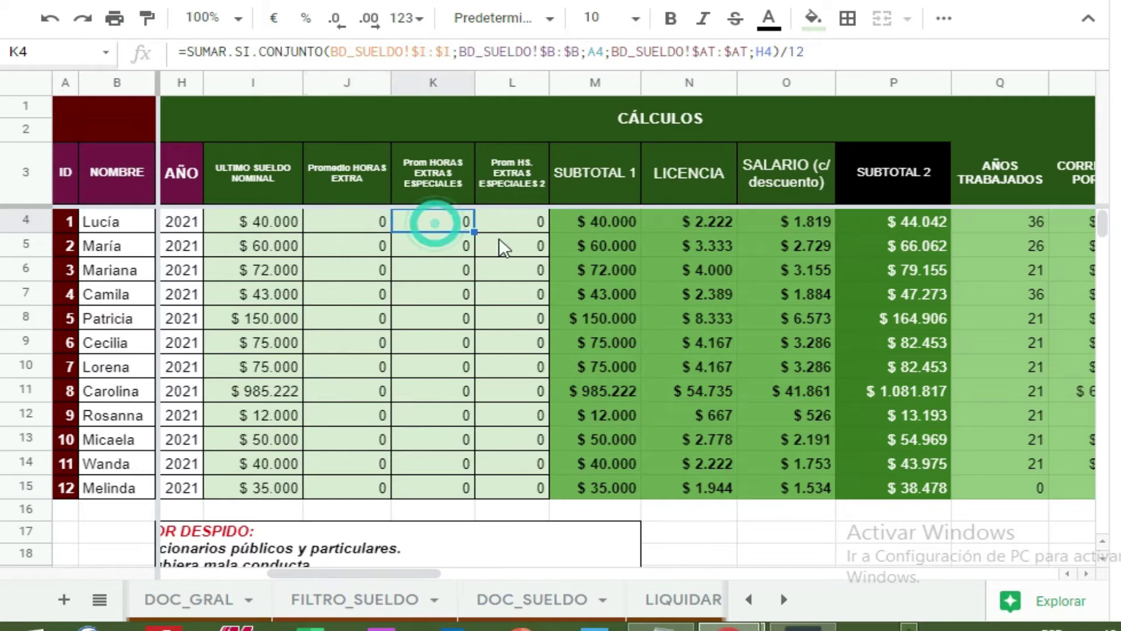
{"action": "left_click", "coordinate": [503, 227]}
{"action": "left_click", "coordinate": [360, 187]}
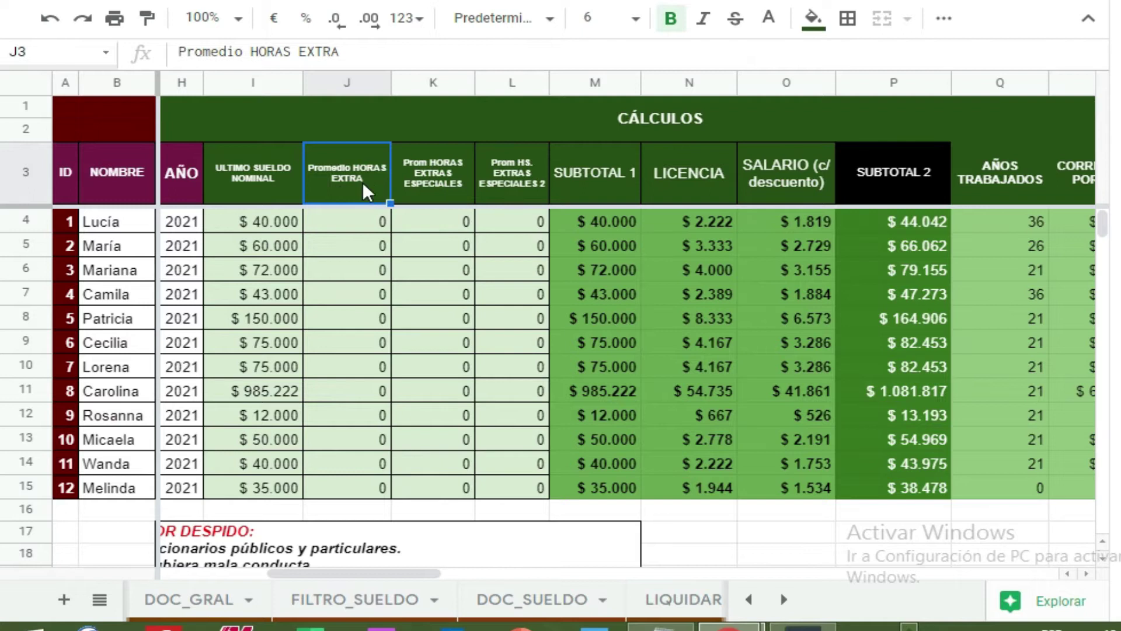
{"action": "left_click", "coordinate": [434, 193]}
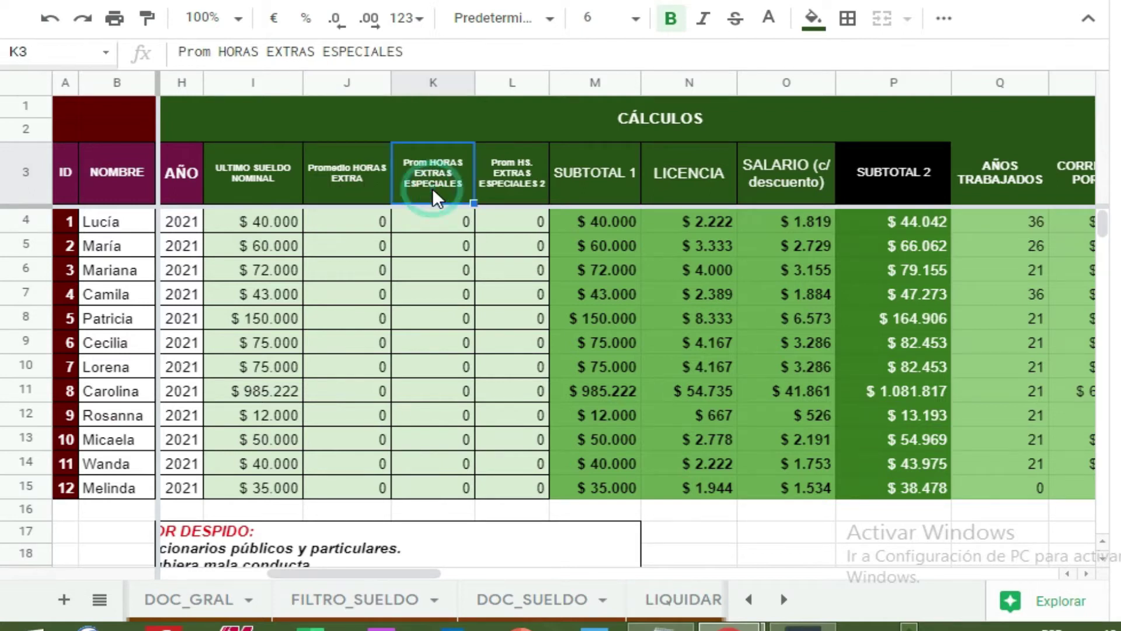
{"action": "left_click", "coordinate": [501, 174]}
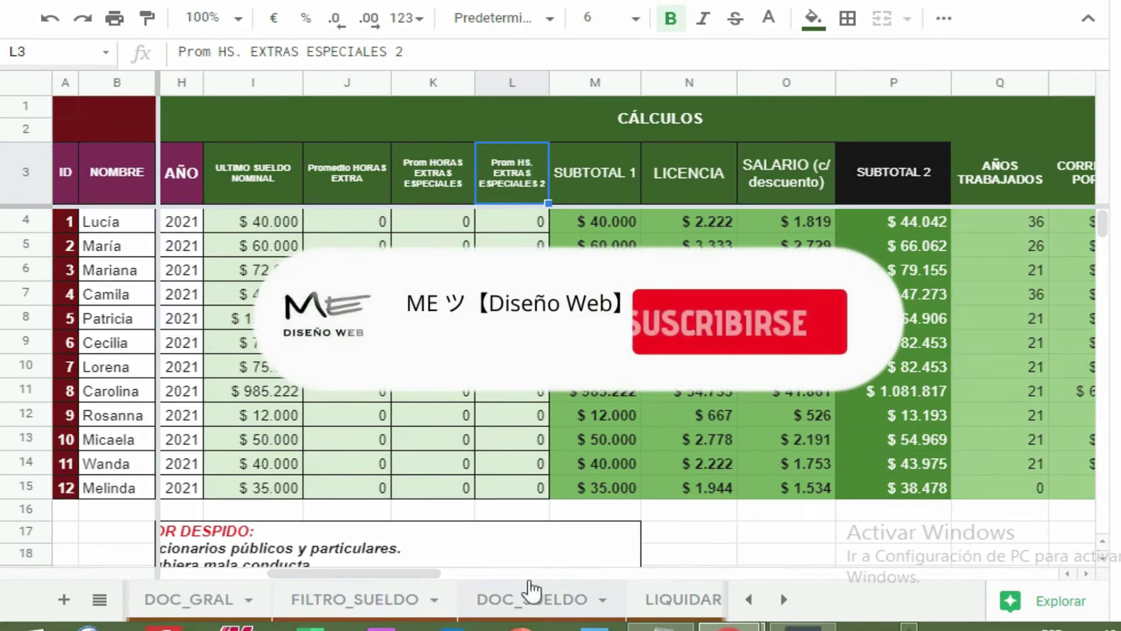
- Inspect the SUBTOTAL 1 formula in M4 and the LICENCIA and SALARIO (c/ descuento) headers
{"action": "left_click", "coordinate": [340, 570]}
{"action": "left_click_drag", "start_coordinate": [342, 570], "coordinate": [384, 573]}
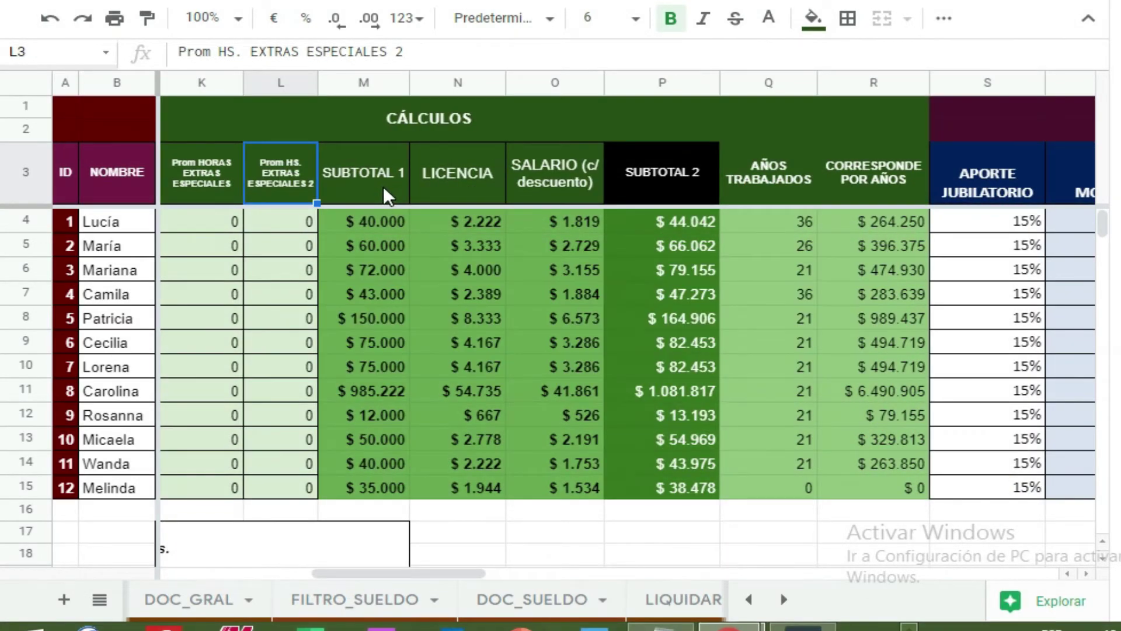
{"action": "left_click", "coordinate": [383, 186]}
{"action": "left_click", "coordinate": [378, 222]}
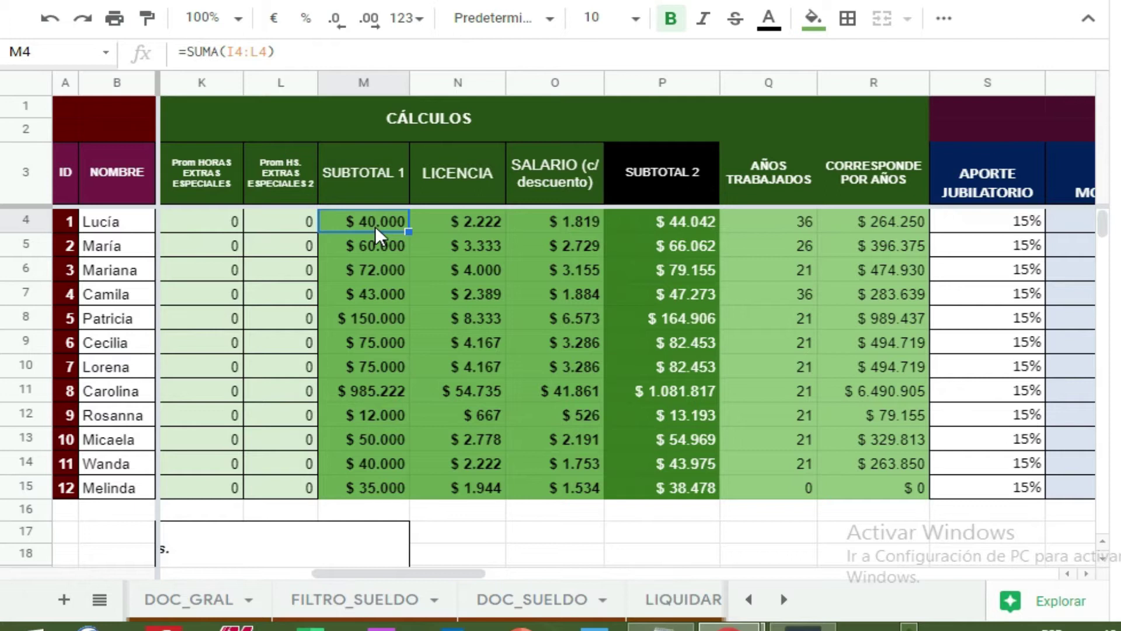
{"action": "left_click", "coordinate": [454, 196]}
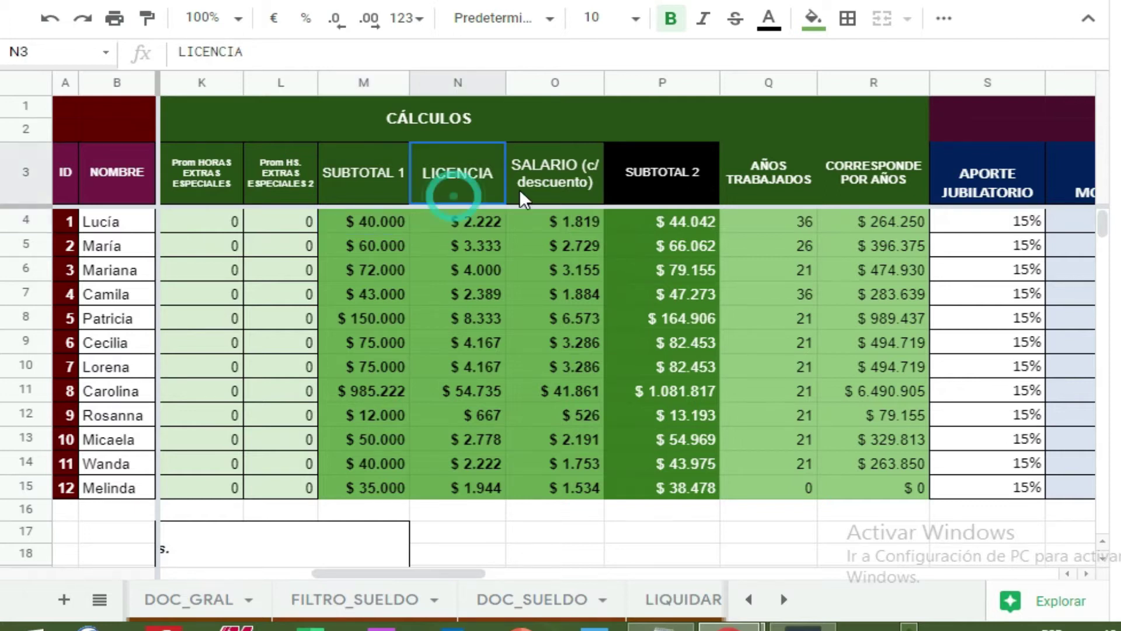
{"action": "left_click", "coordinate": [549, 196]}
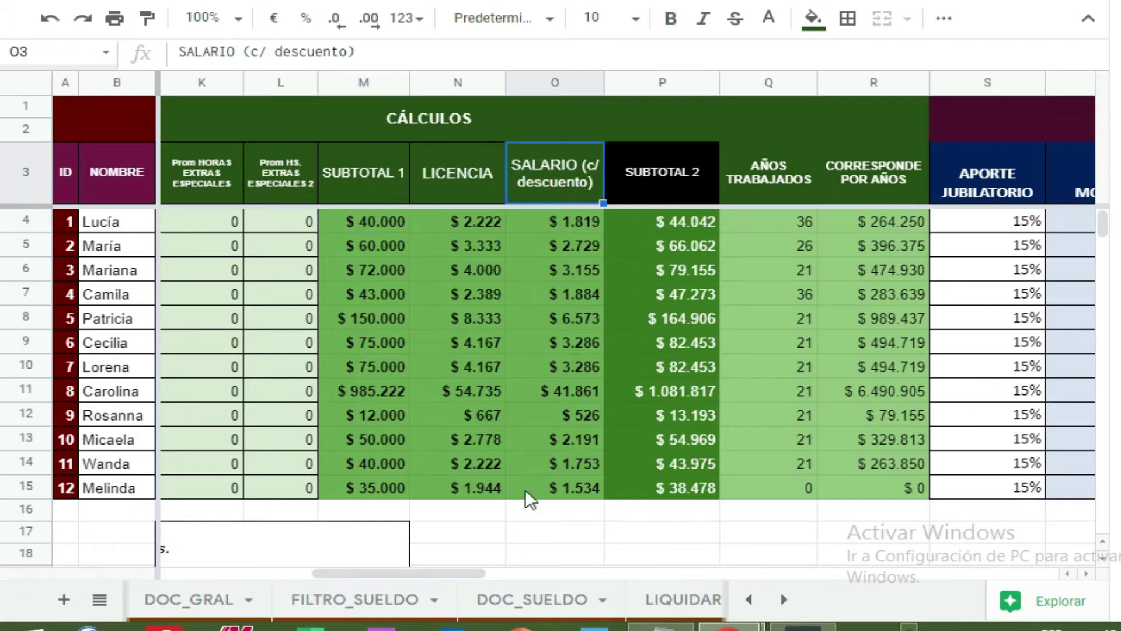
{"action": "left_click_drag", "start_coordinate": [469, 573], "coordinate": [500, 572]}
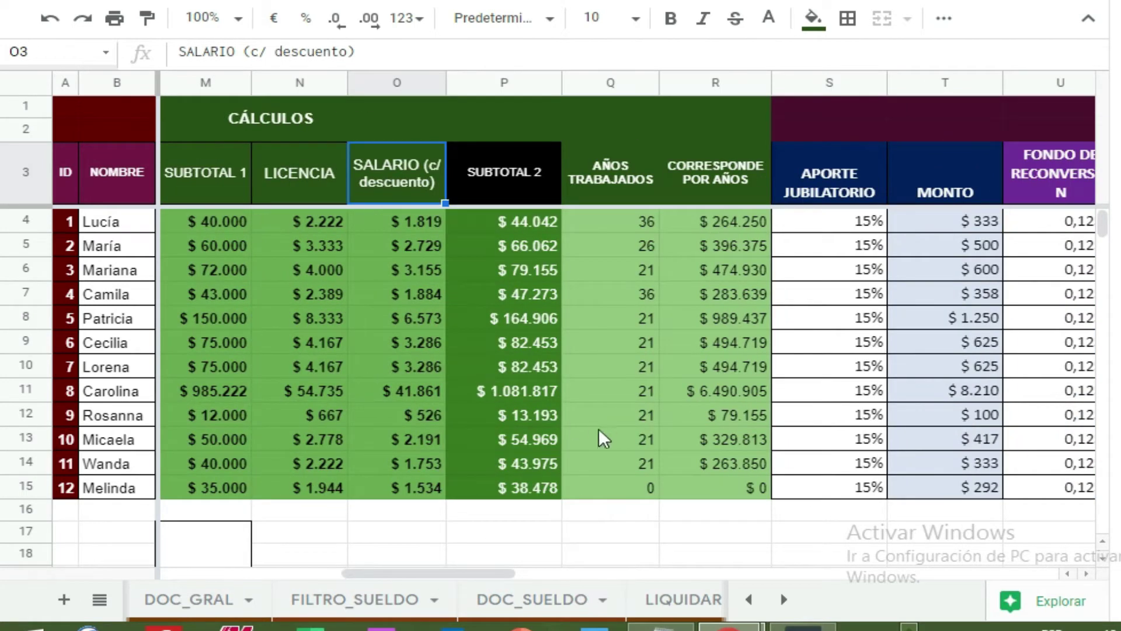
- Look over the deduction columns from APORTE JUBILATORIO through FONASA and the MONTO columns, and return to the CÁLCULOS section
{"action": "left_click_drag", "start_coordinate": [424, 573], "coordinate": [535, 572]}
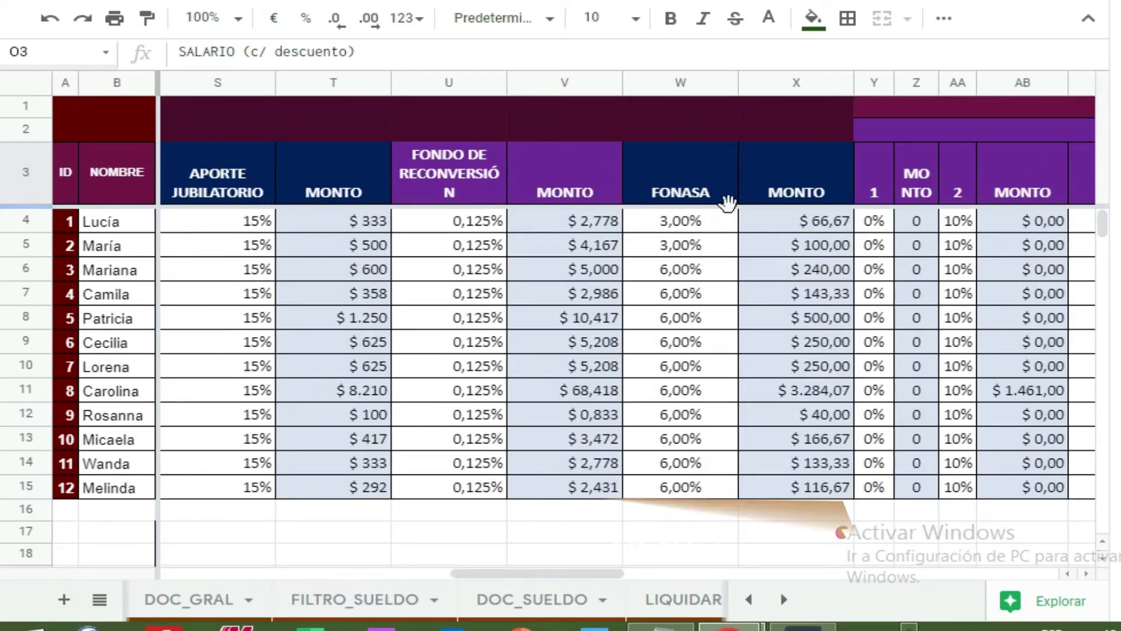
{"action": "left_click", "coordinate": [910, 192]}
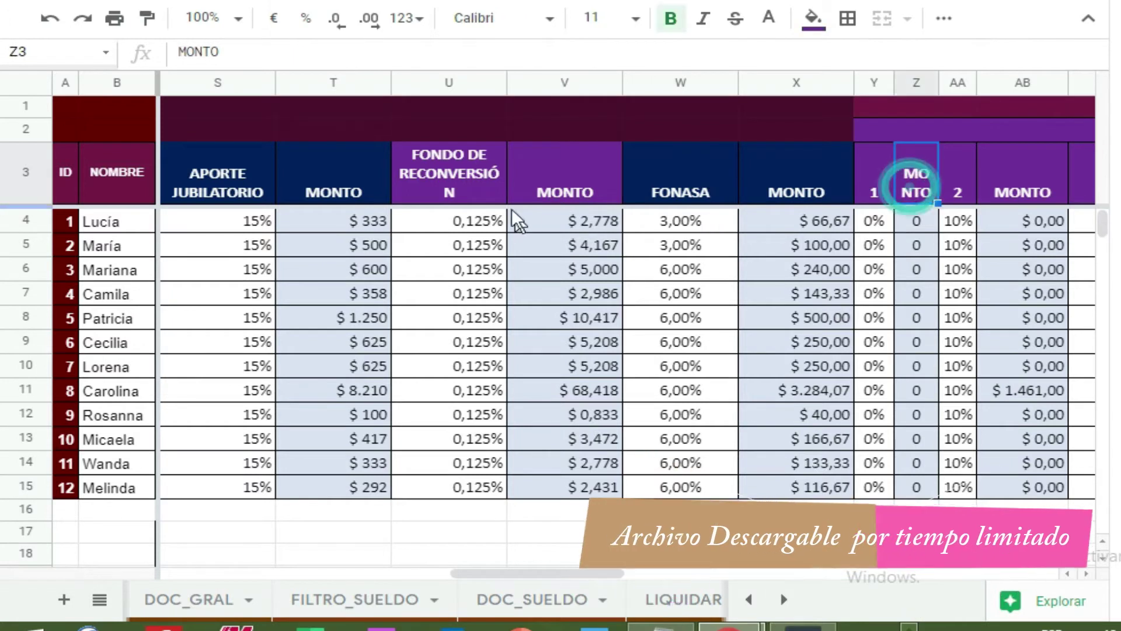
{"action": "left_click", "coordinate": [231, 175]}
{"action": "left_click_drag", "start_coordinate": [575, 570], "coordinate": [468, 571]}
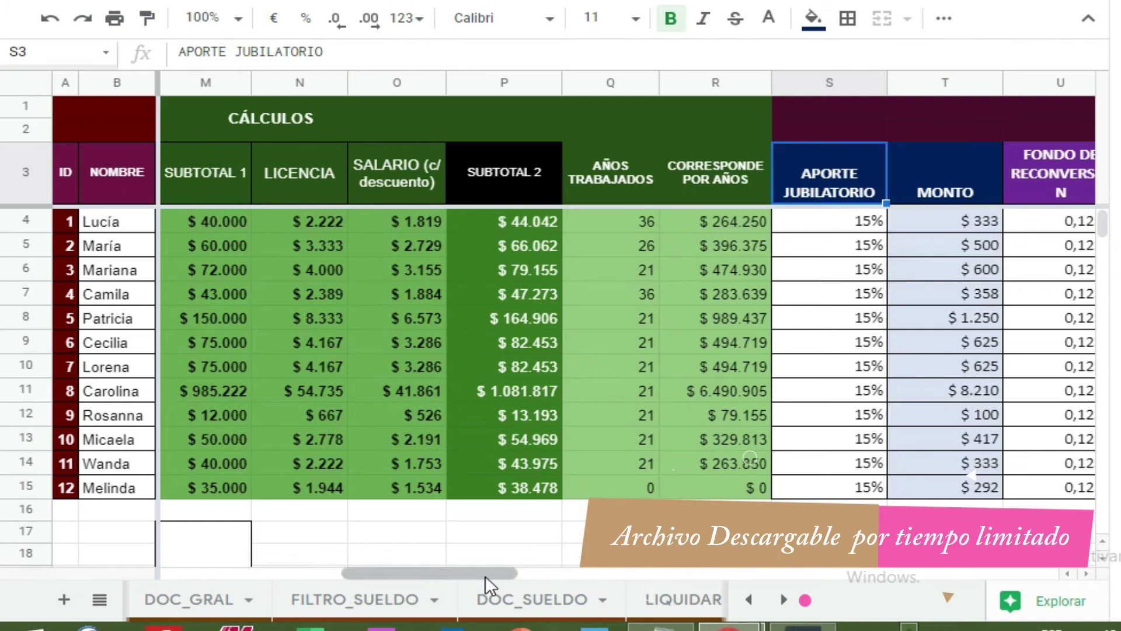
- Highlight the SALARIO (c/ descuento) range O3:O15 and check the SUBTOTAL 2 formulas in P4 and P5
{"action": "left_click_drag", "start_coordinate": [421, 181], "coordinate": [422, 474]}
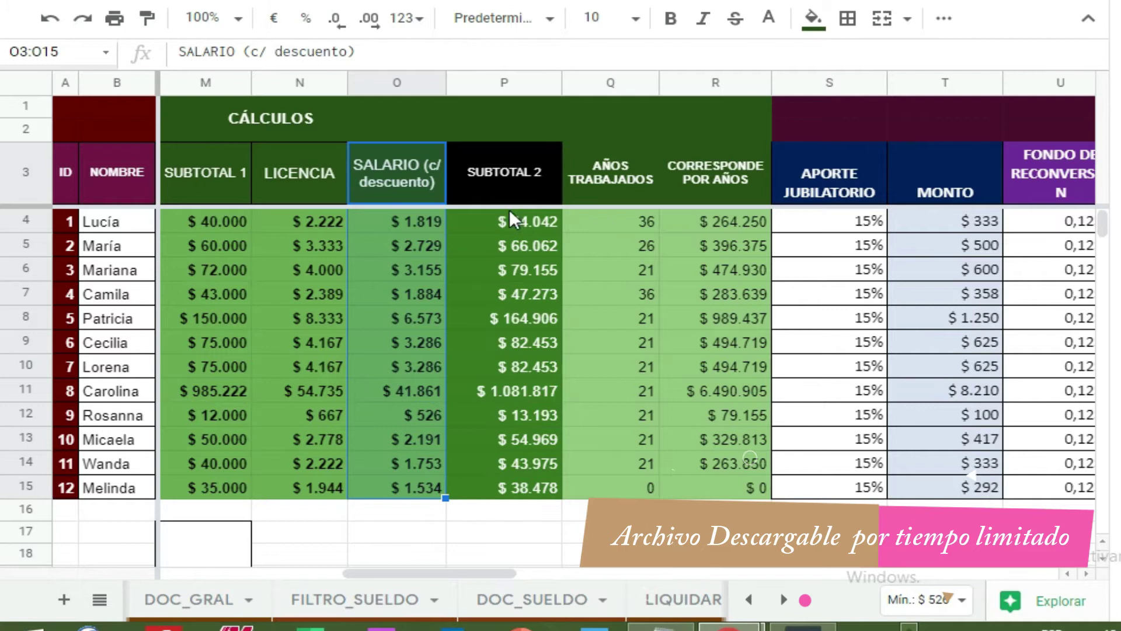
{"action": "left_click", "coordinate": [528, 165]}
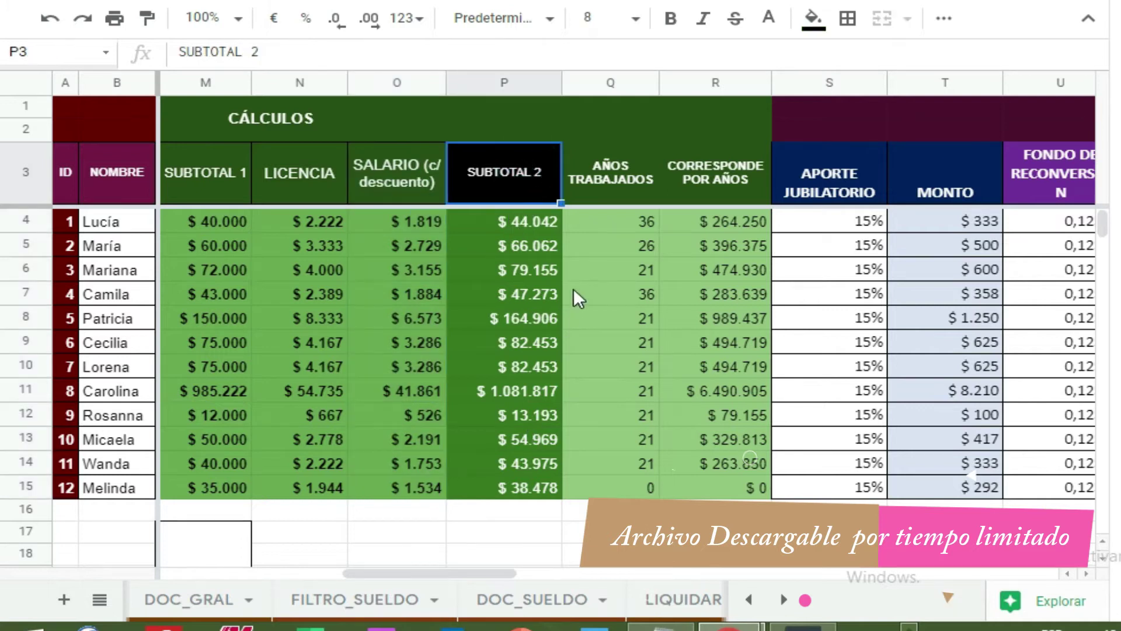
{"action": "left_click", "coordinate": [486, 222]}
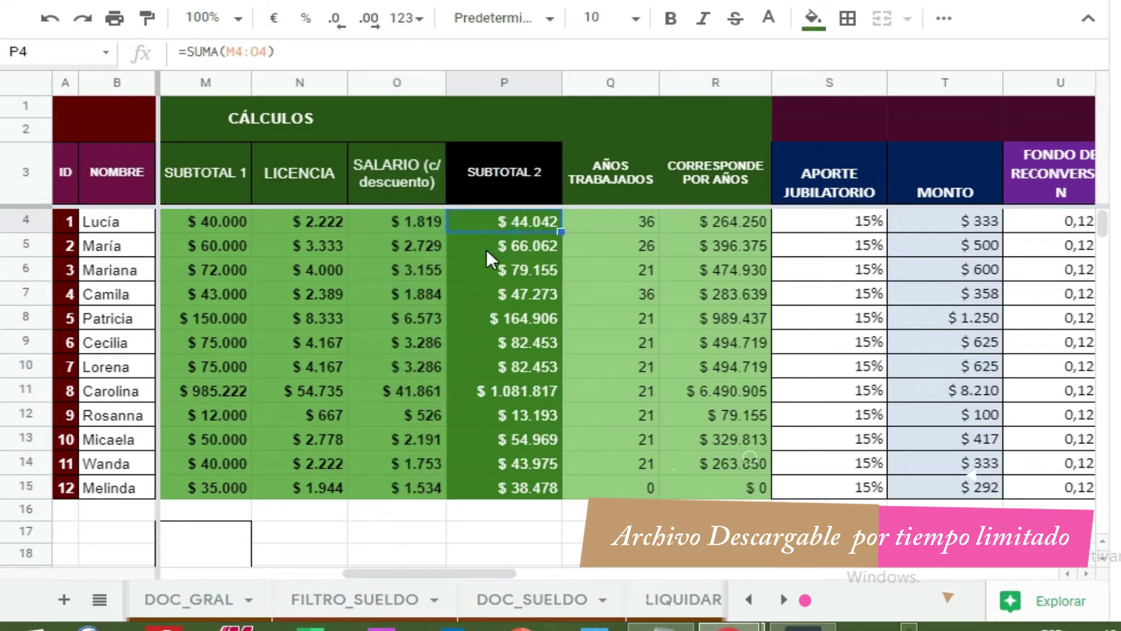
{"action": "left_click", "coordinate": [496, 244]}
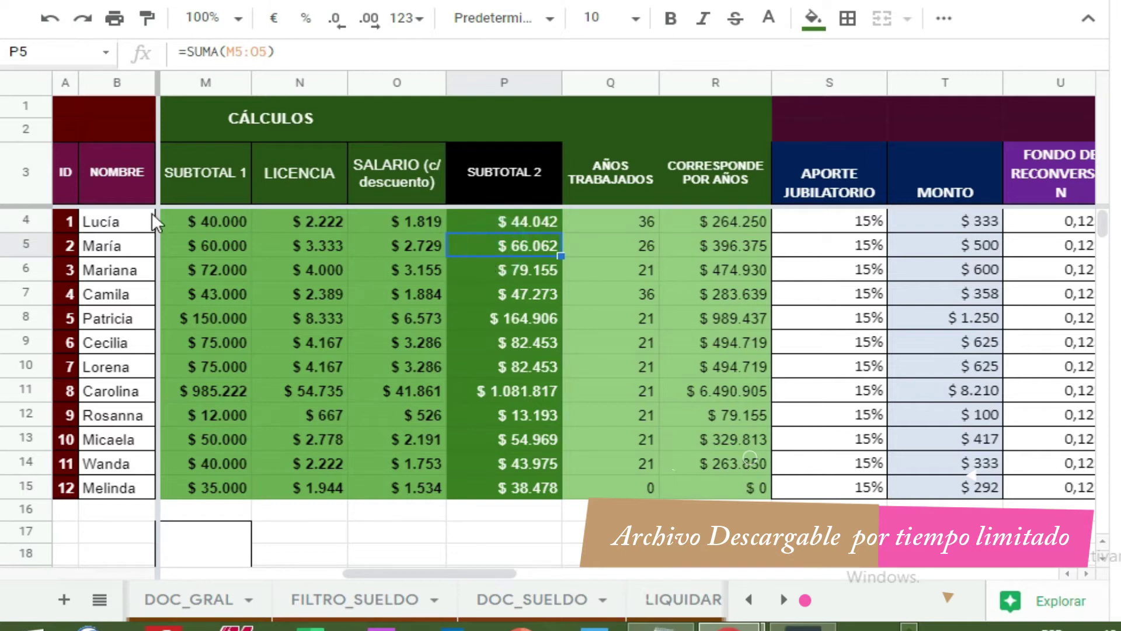
- Check the row 4 formulas across SUBTOTAL 1, LICENCIA, SALARIO (c/ descuento), SUBTOTAL 2 and AÑOS TRABAJADOS
{"action": "left_click", "coordinate": [198, 222]}
{"action": "left_click", "coordinate": [310, 220]}
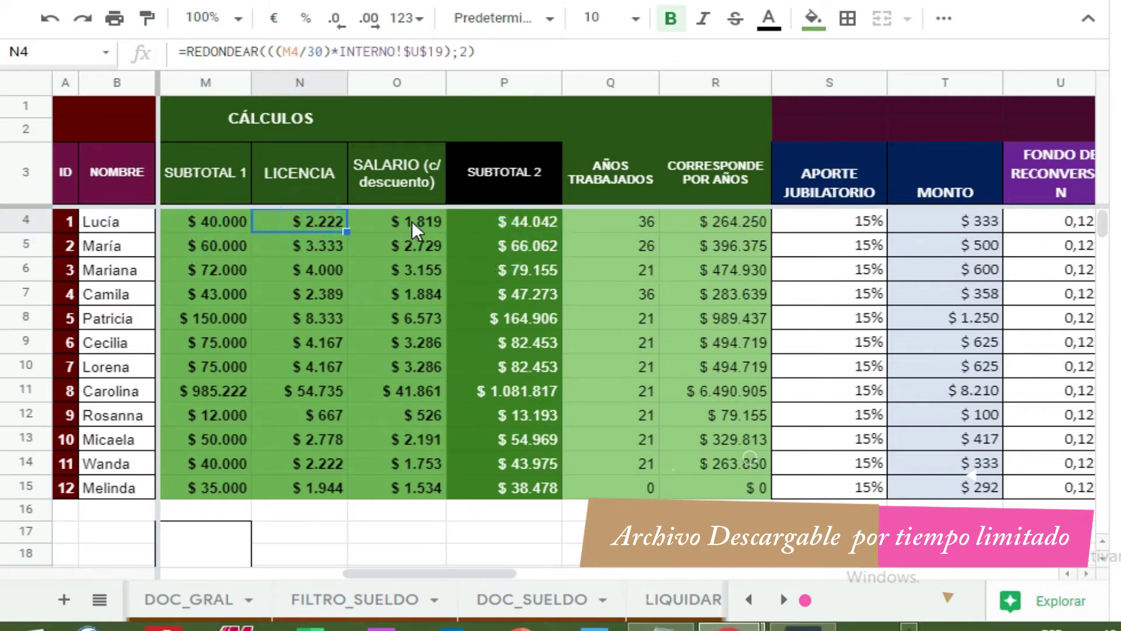
{"action": "left_click", "coordinate": [411, 221]}
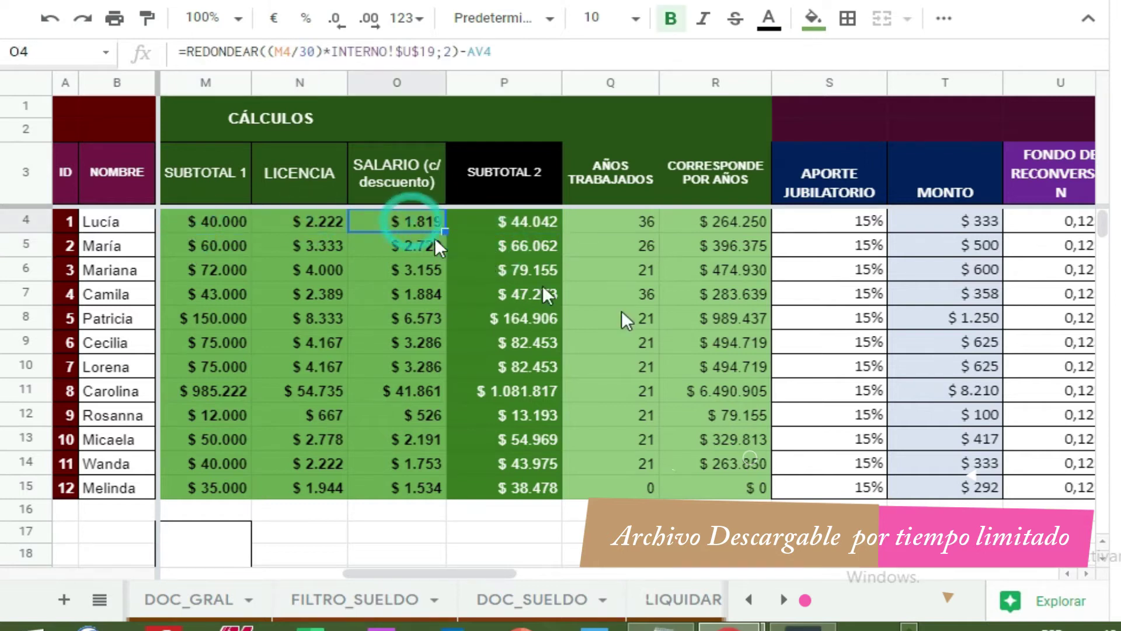
{"action": "left_click", "coordinate": [531, 225]}
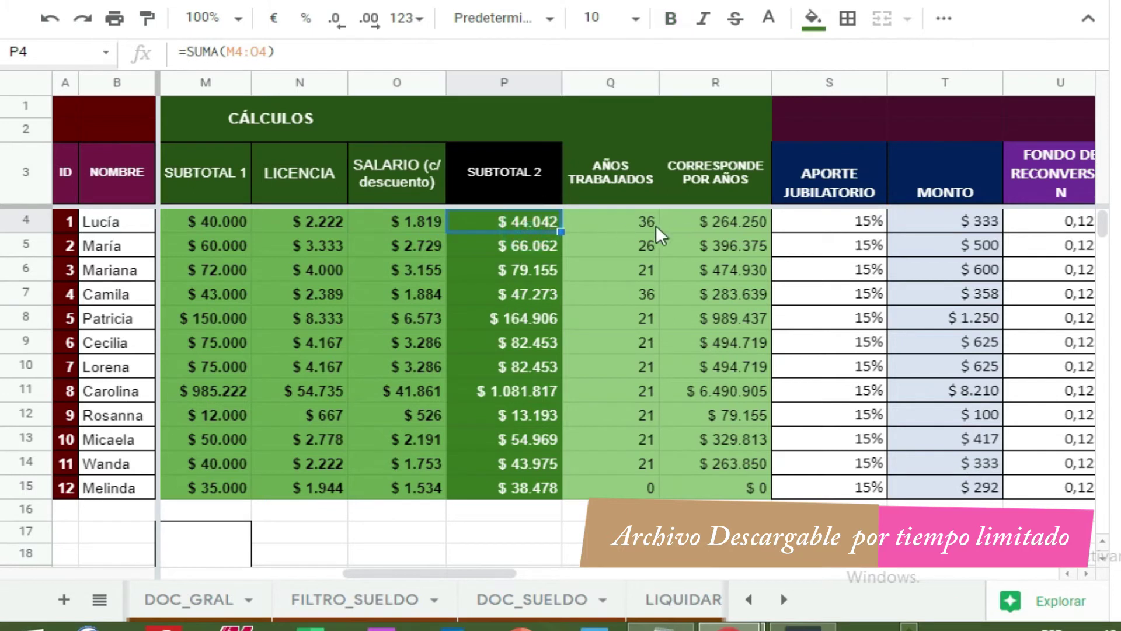
{"action": "left_click", "coordinate": [593, 226]}
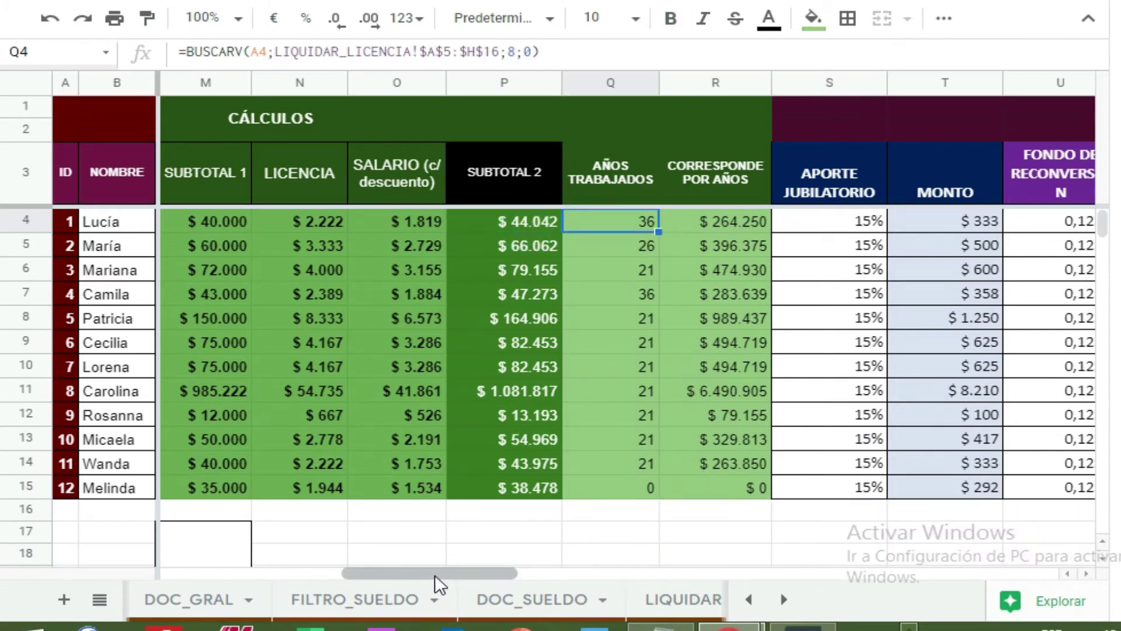
- Return to the employee data columns and select the FECHA EGRESO in cell F4
{"action": "left_click_drag", "start_coordinate": [434, 573], "coordinate": [169, 567]}
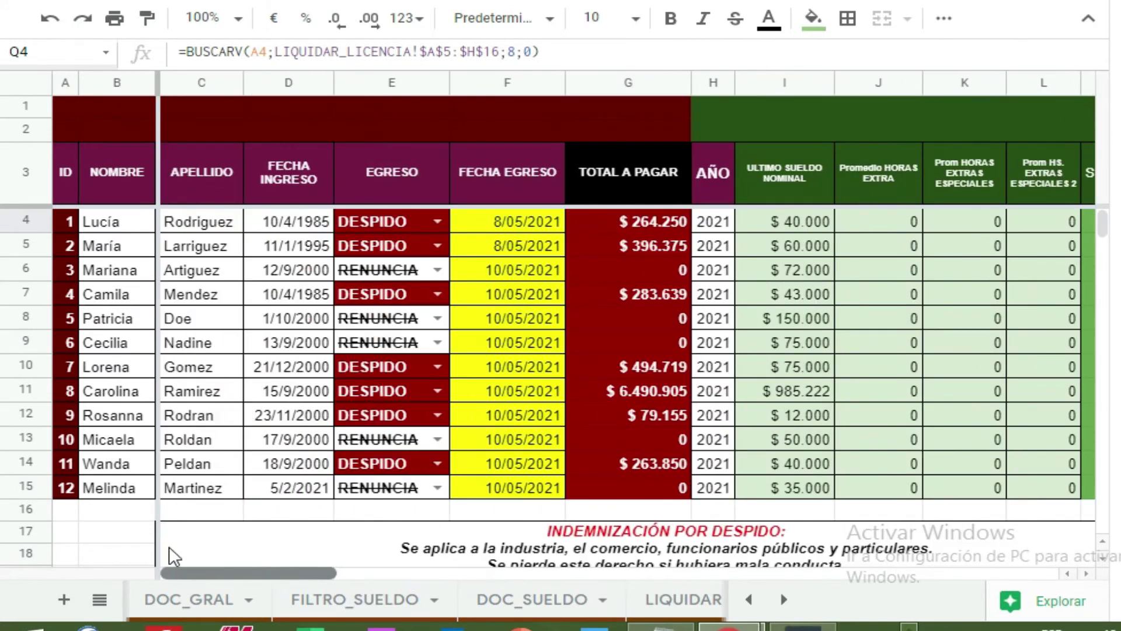
{"action": "left_click", "coordinate": [515, 223]}
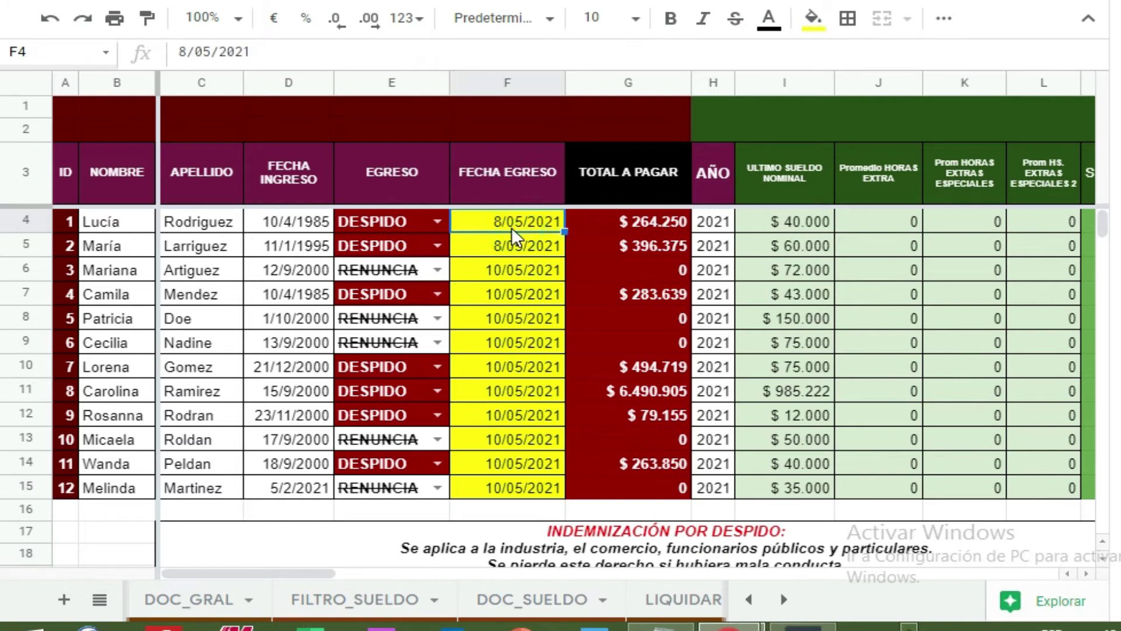
- Check the AÑOS TRABAJADOS lookups in Q4 and Q15 and the CORRESPONDE POR AÑOS formula in R4
{"action": "left_click_drag", "start_coordinate": [245, 575], "coordinate": [472, 572]}
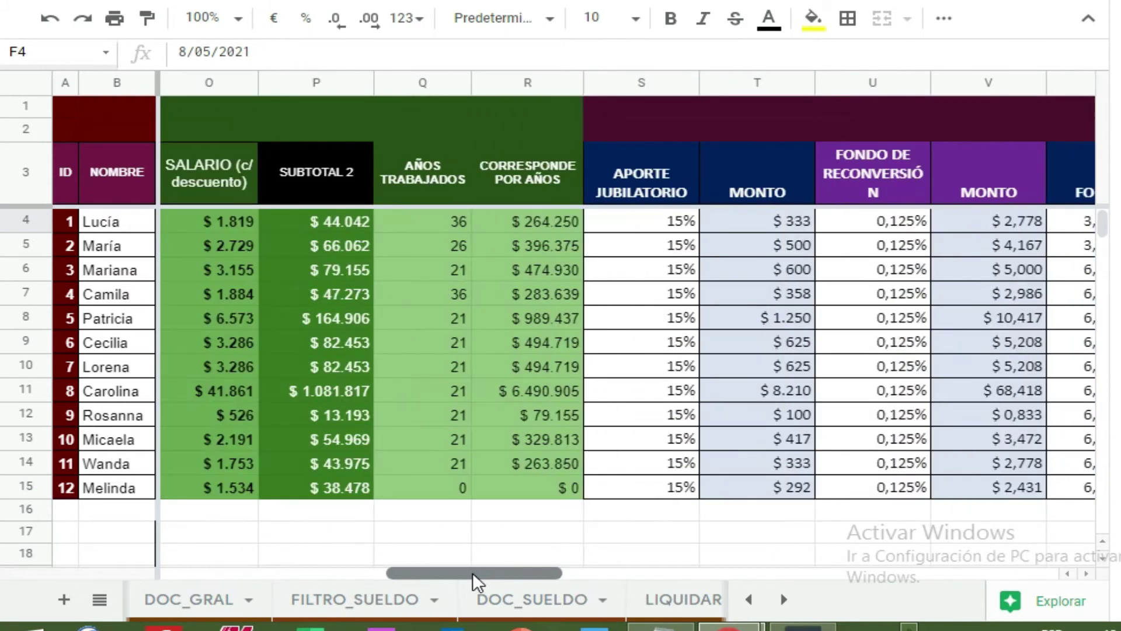
{"action": "left_click", "coordinate": [434, 226]}
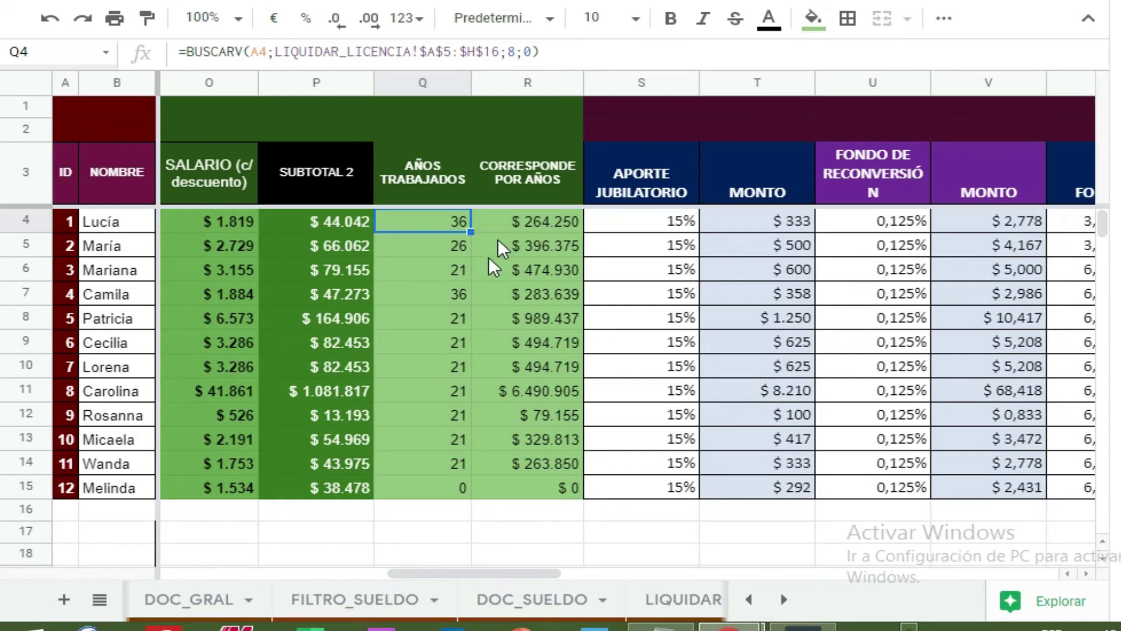
{"action": "left_click", "coordinate": [454, 487]}
{"action": "left_click", "coordinate": [444, 222]}
{"action": "left_click", "coordinate": [534, 224]}
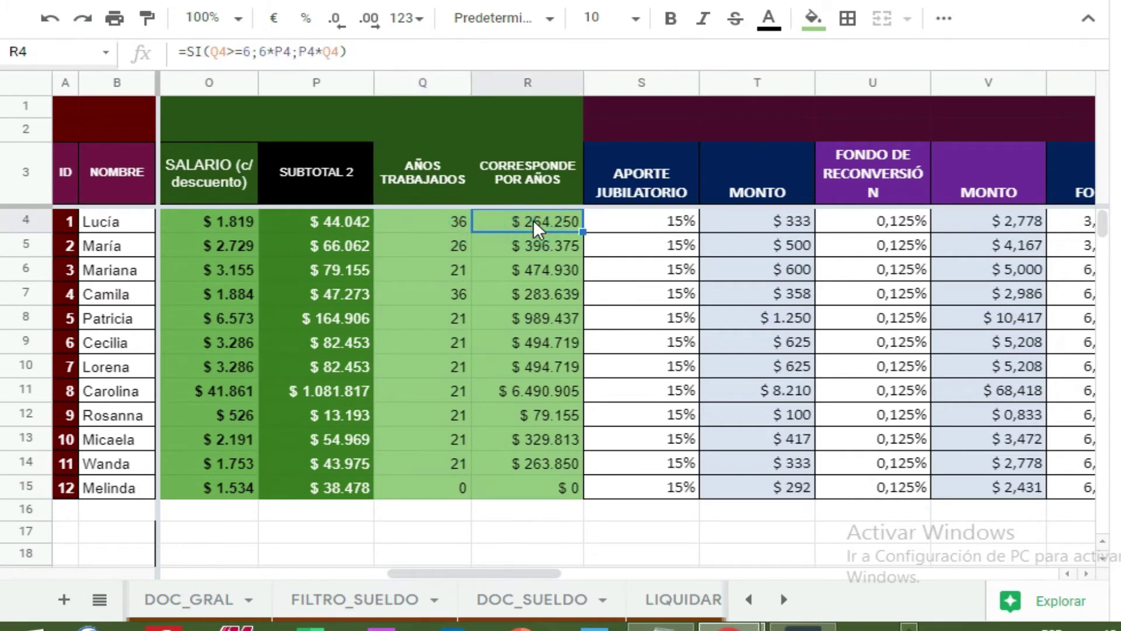
- Compare the SUBTOTAL 2, AÑOS TRABAJADOS and CORRESPONDE POR AÑOS formulas across rows 4 to 6
{"action": "left_click", "coordinate": [314, 223]}
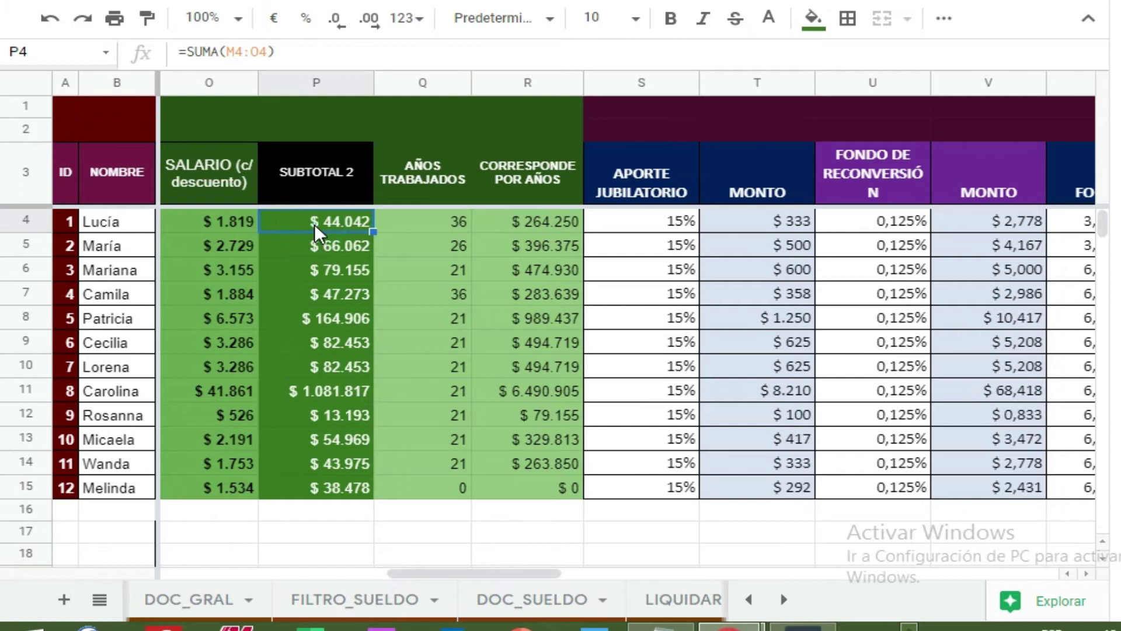
{"action": "left_click", "coordinate": [342, 247]}
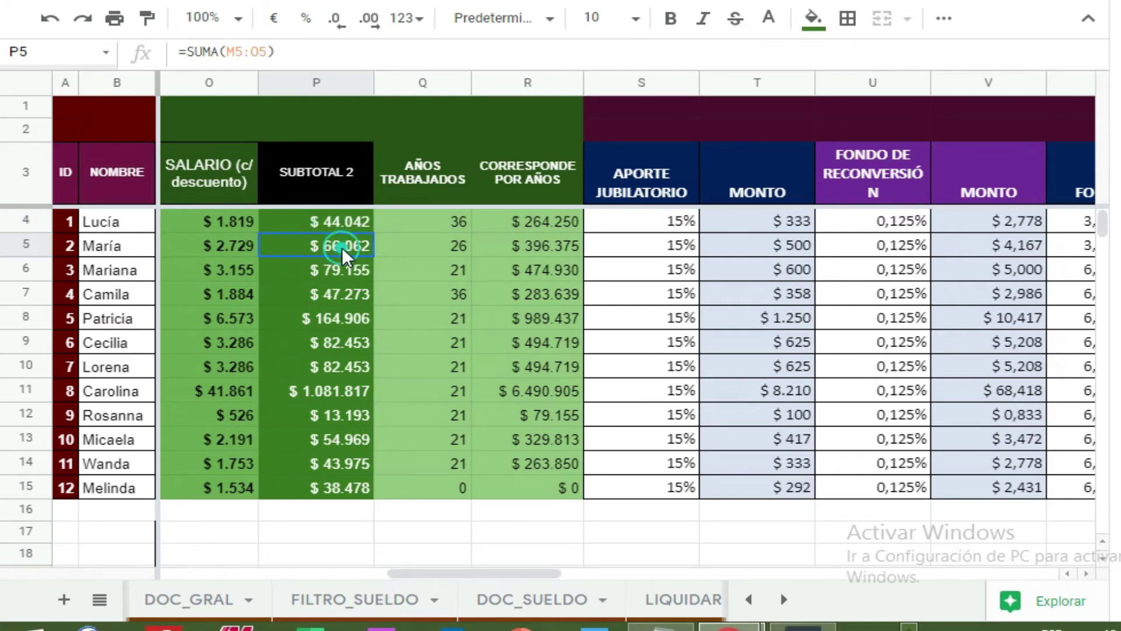
{"action": "left_click", "coordinate": [515, 252]}
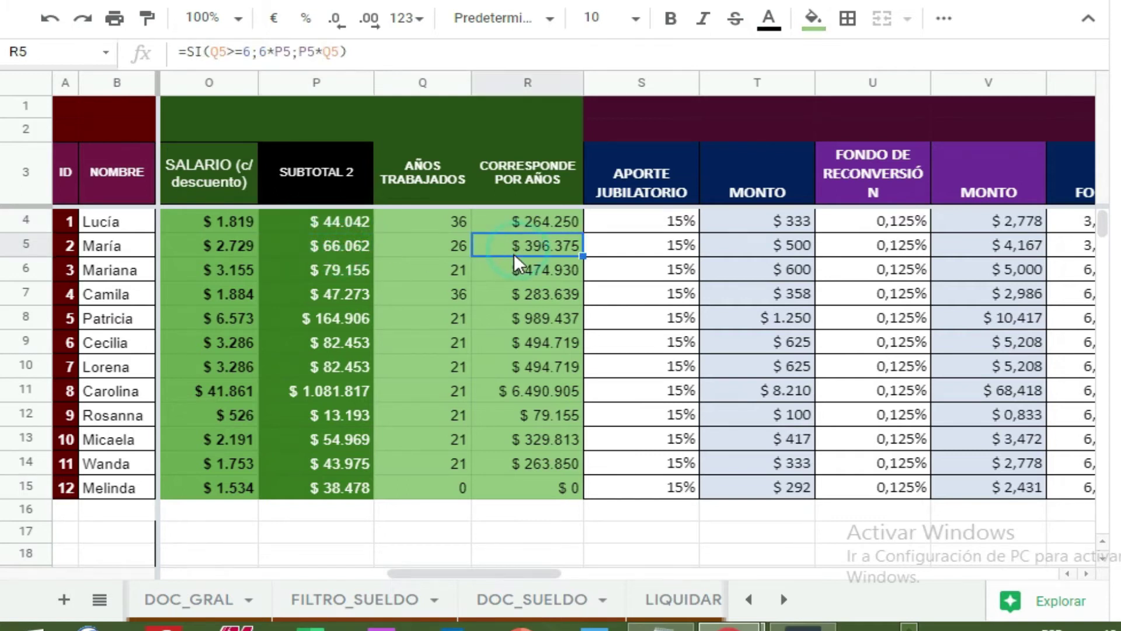
{"action": "left_click", "coordinate": [435, 277]}
{"action": "left_click", "coordinate": [337, 273]}
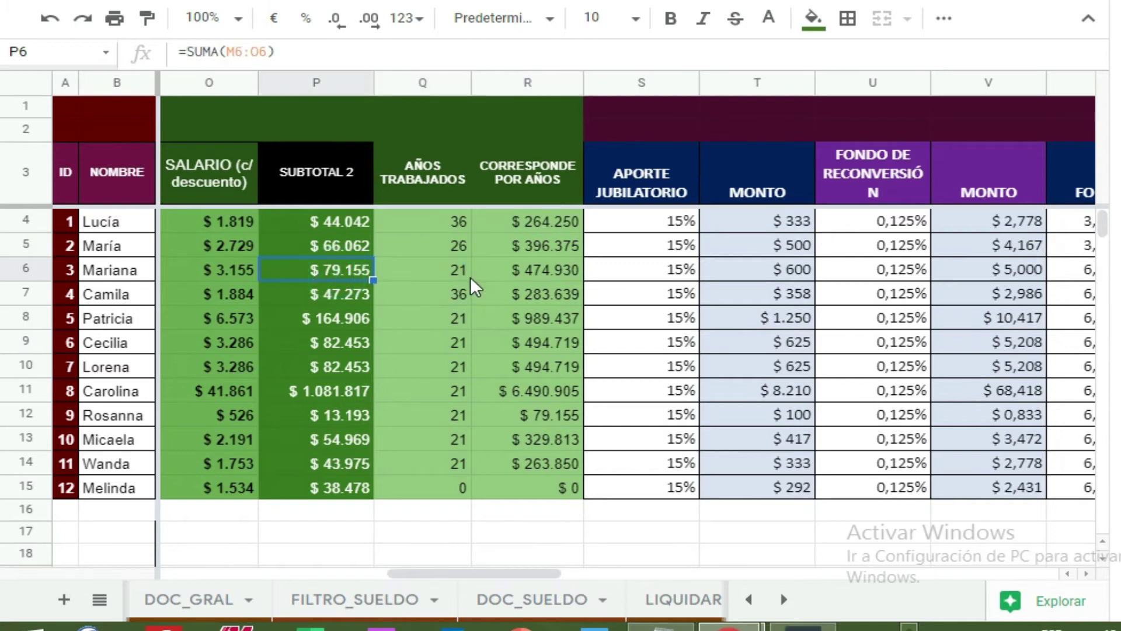
{"action": "left_click", "coordinate": [460, 276]}
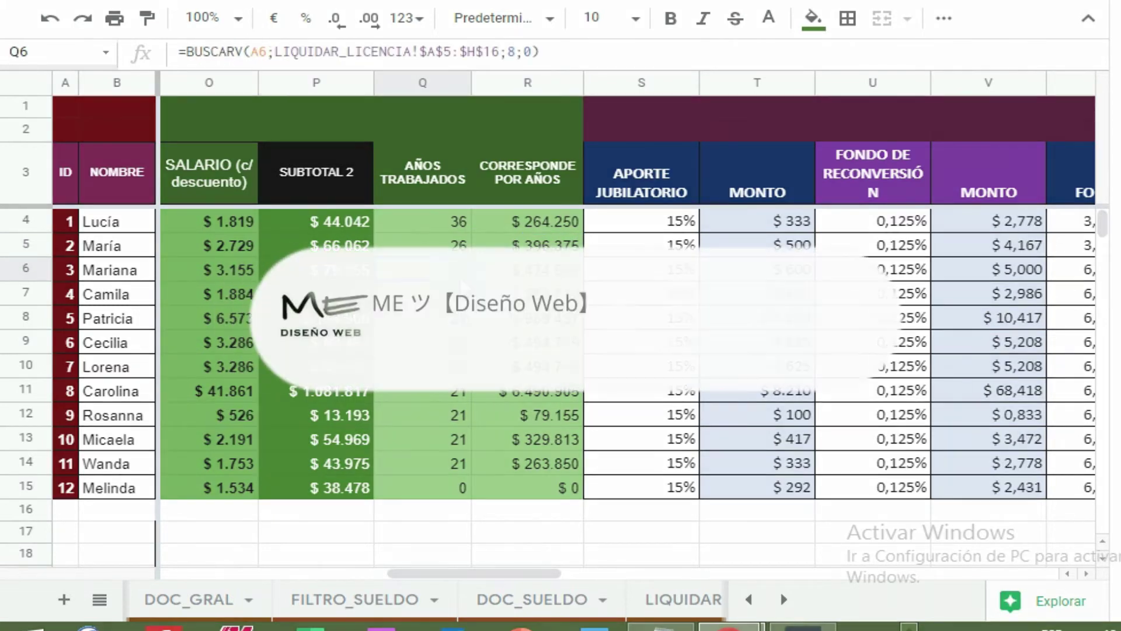
- Check the AÑOS TRABAJADOS and SUBTOTAL 2 formulas in row 15 and return to the employee data columns
{"action": "left_click", "coordinate": [456, 489]}
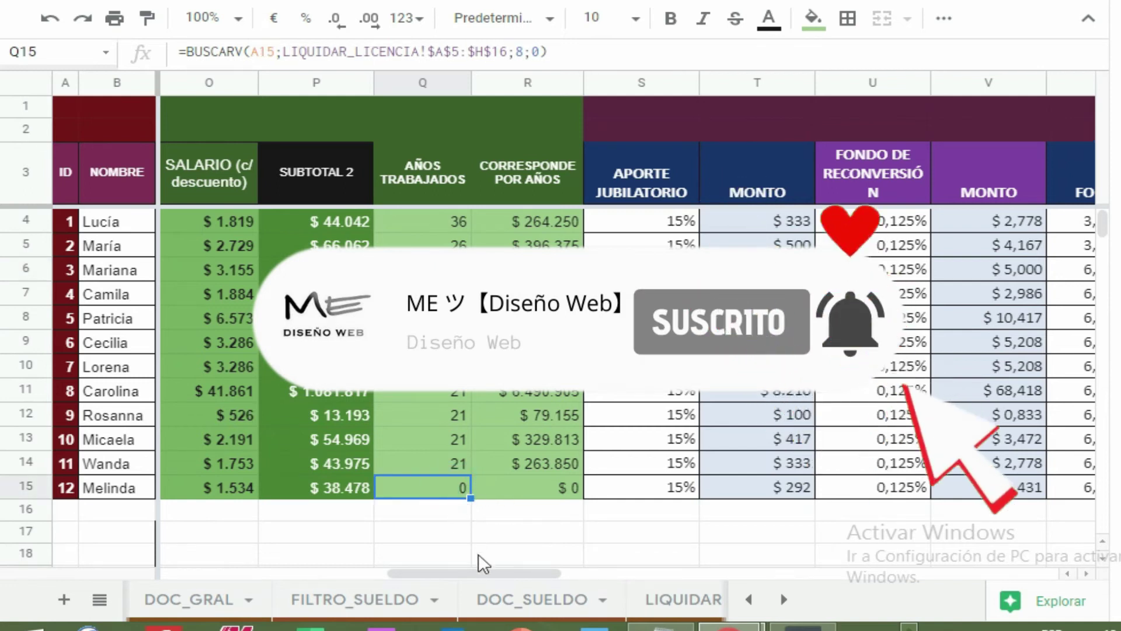
{"action": "left_click_drag", "start_coordinate": [450, 574], "coordinate": [207, 573]}
{"action": "left_click", "coordinate": [503, 488]}
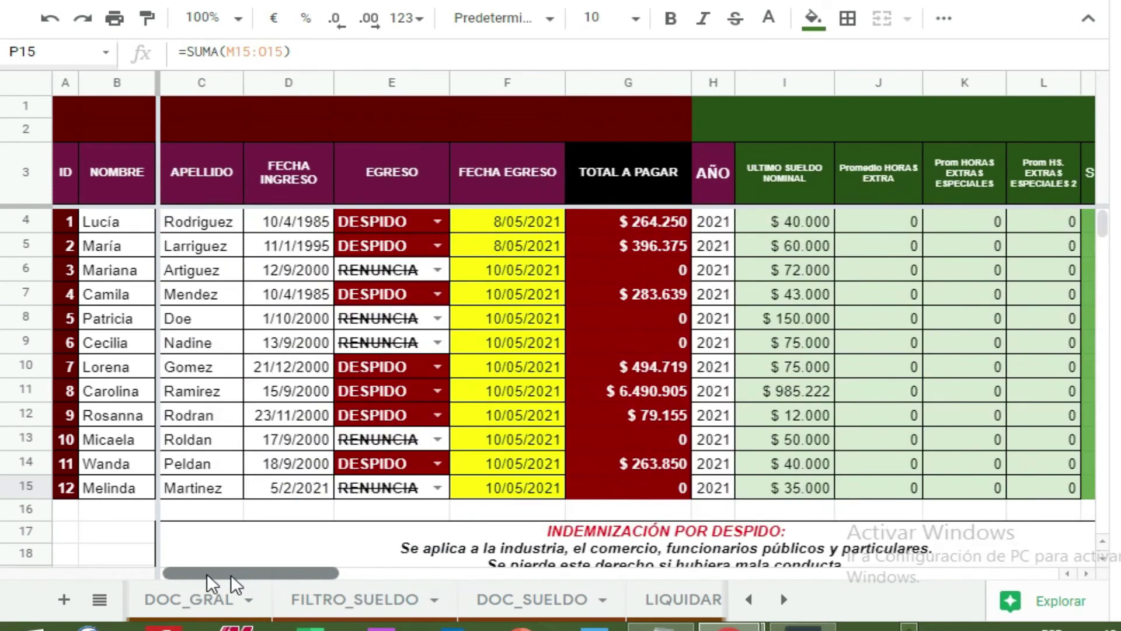
- Set the EGRESO type in E15 to DESPIDO and check the TOTAL A PAGAR formula in G15
{"action": "left_click", "coordinate": [431, 486]}
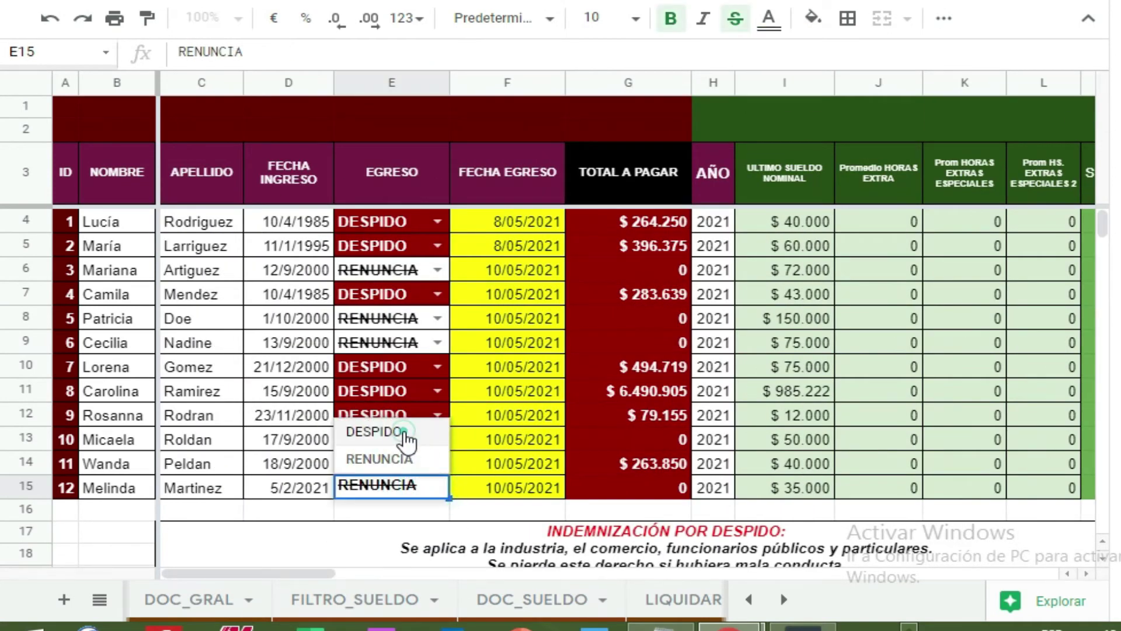
{"action": "left_click", "coordinate": [375, 431]}
{"action": "left_click", "coordinate": [634, 493]}
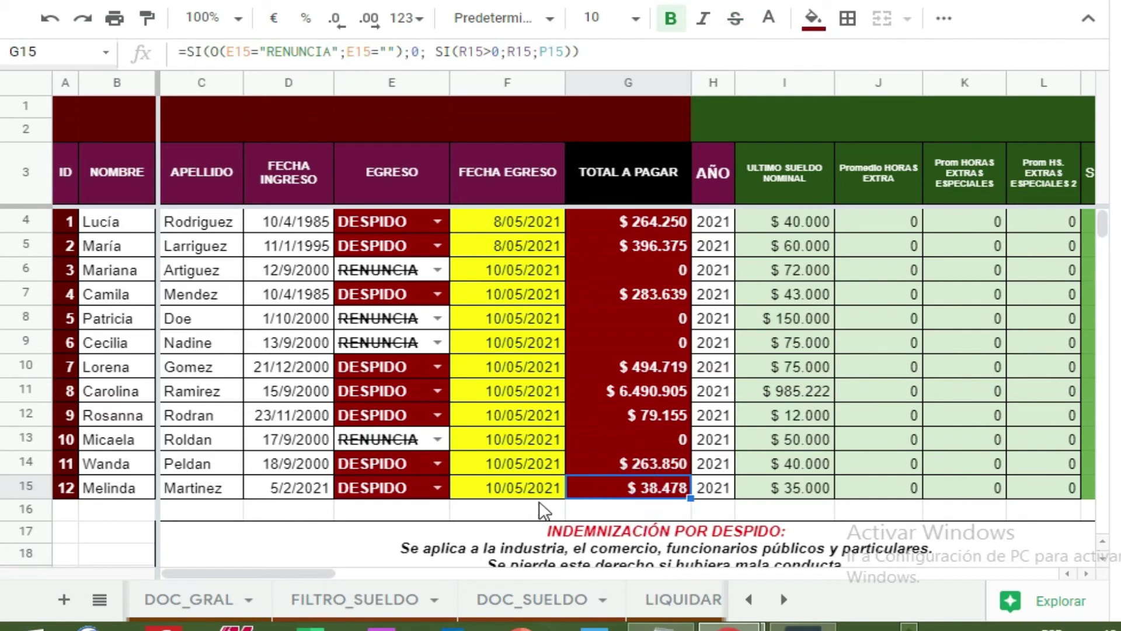
{"action": "left_click", "coordinate": [497, 491]}
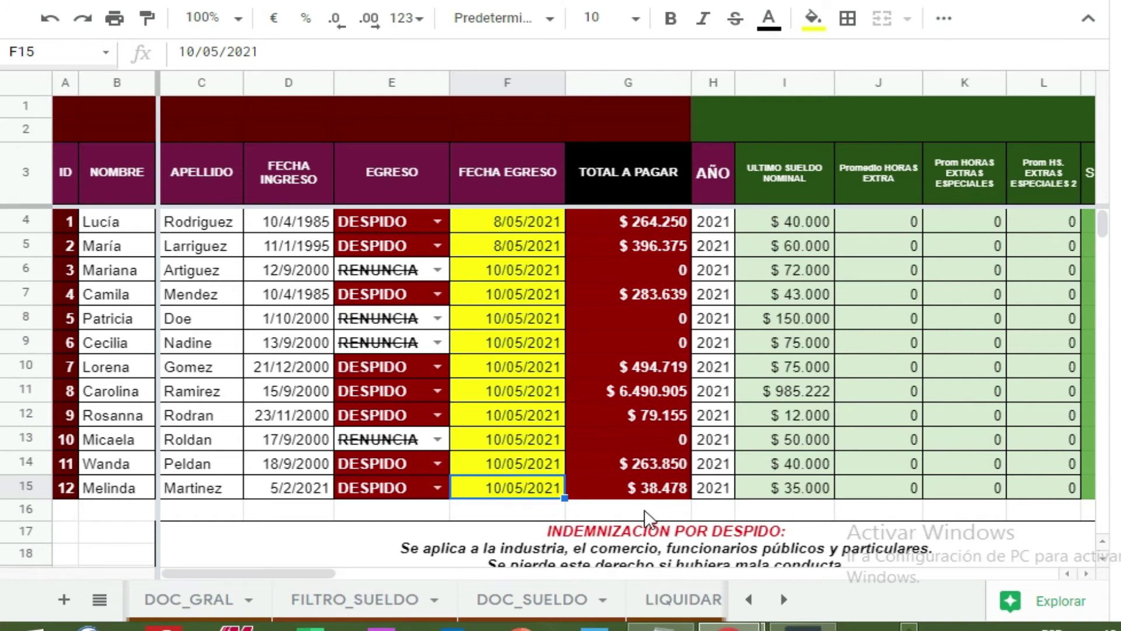
{"action": "left_click", "coordinate": [655, 494]}
- Trace the row 15 total by checking AÑOS TRABAJADOS in Q15 and returning to TOTAL A PAGAR in G15
{"action": "left_click_drag", "start_coordinate": [316, 576], "coordinate": [498, 580]}
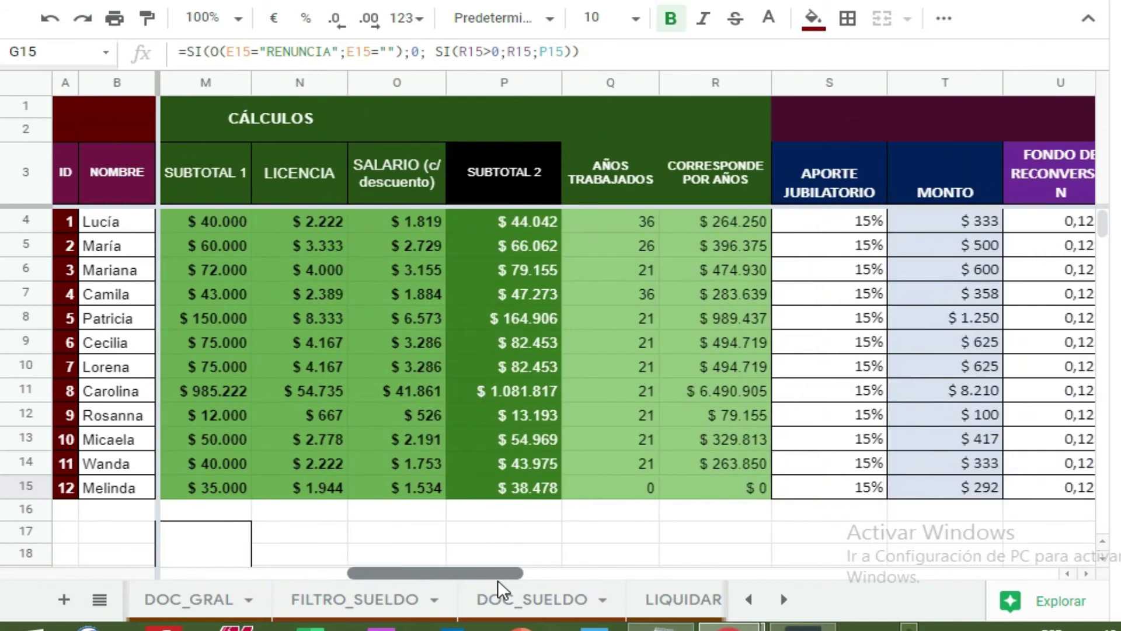
{"action": "left_click", "coordinate": [622, 490]}
{"action": "left_click_drag", "start_coordinate": [419, 573], "coordinate": [259, 562]}
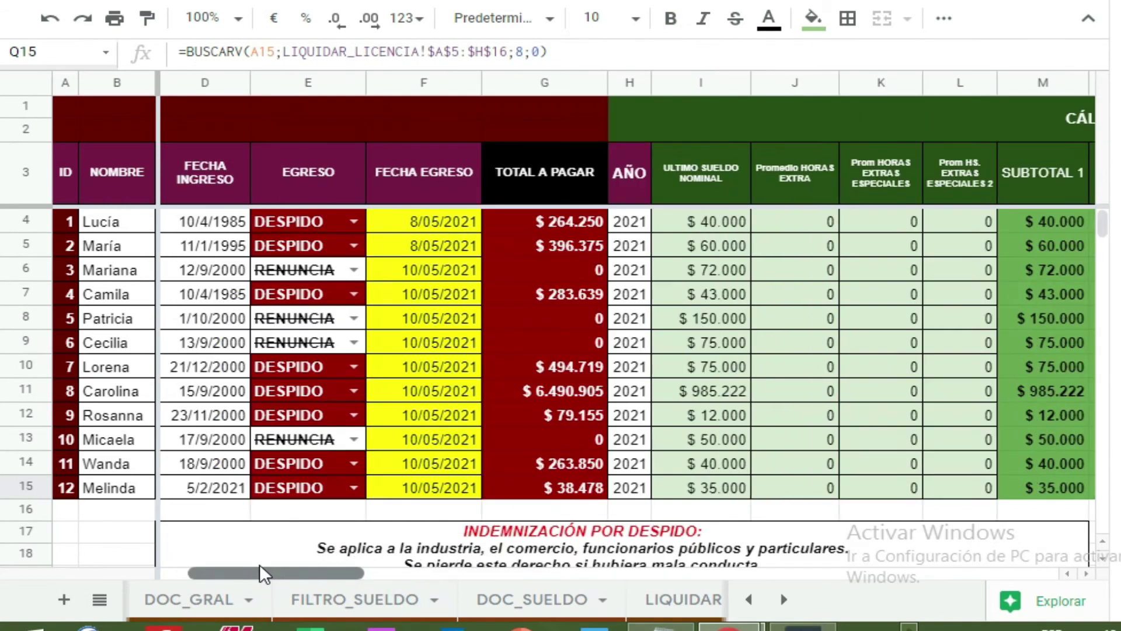
{"action": "left_click", "coordinate": [576, 489]}
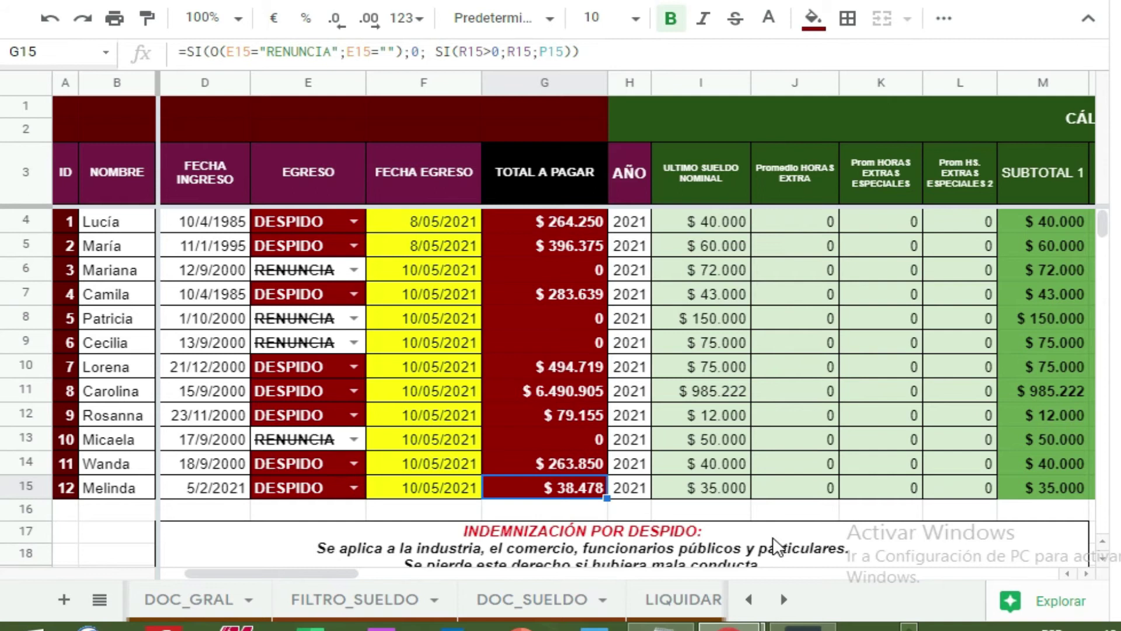
{"action": "left_click", "coordinate": [455, 507]}
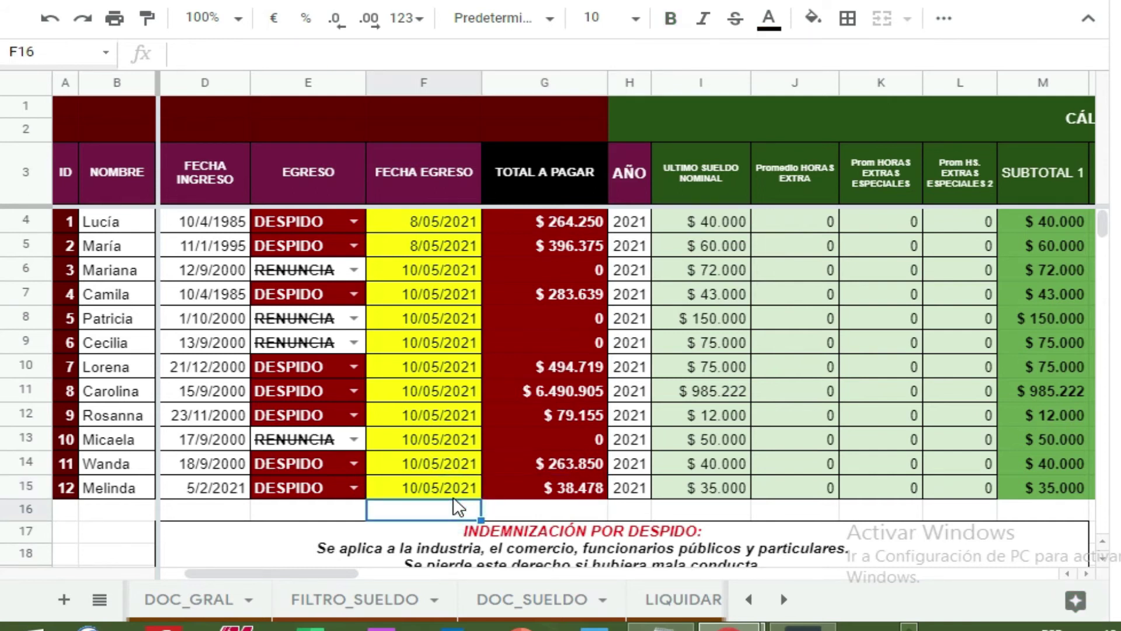
{"action": "left_click", "coordinate": [312, 509]}
{"action": "left_click", "coordinate": [186, 508]}
{"action": "left_click", "coordinate": [116, 512]}
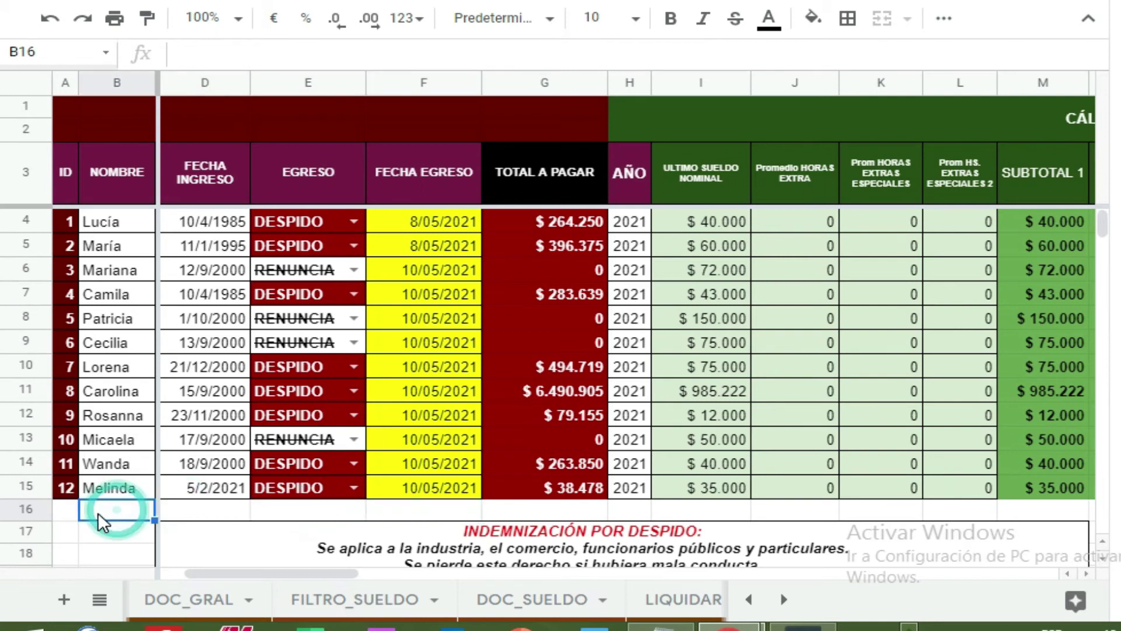
{"action": "left_click", "coordinate": [63, 512]}
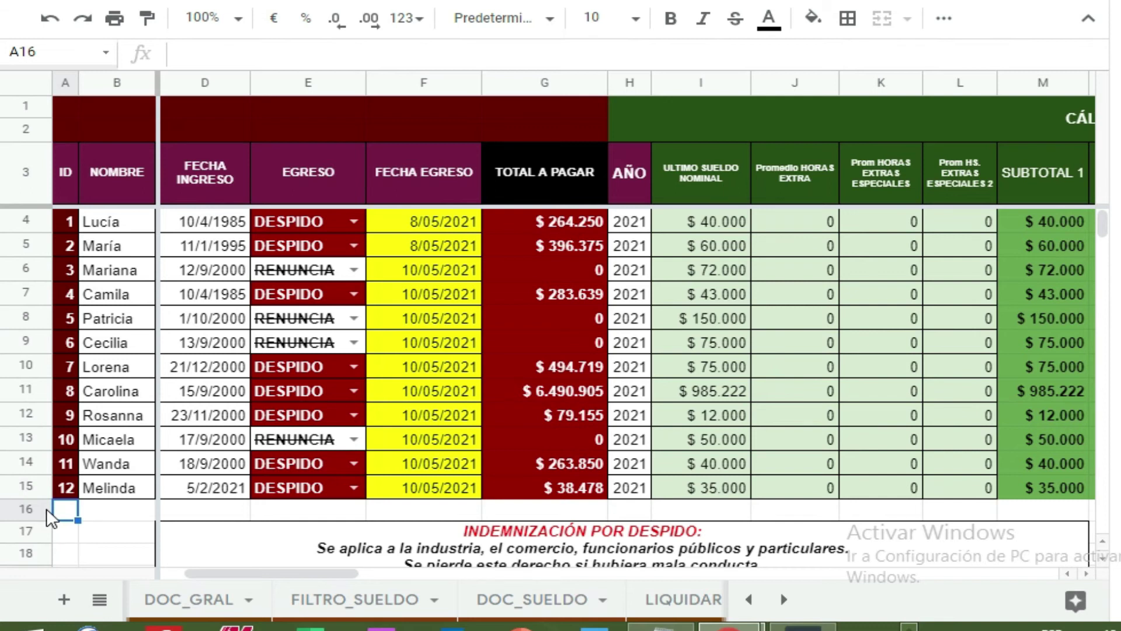
{"action": "left_click", "coordinate": [41, 506]}
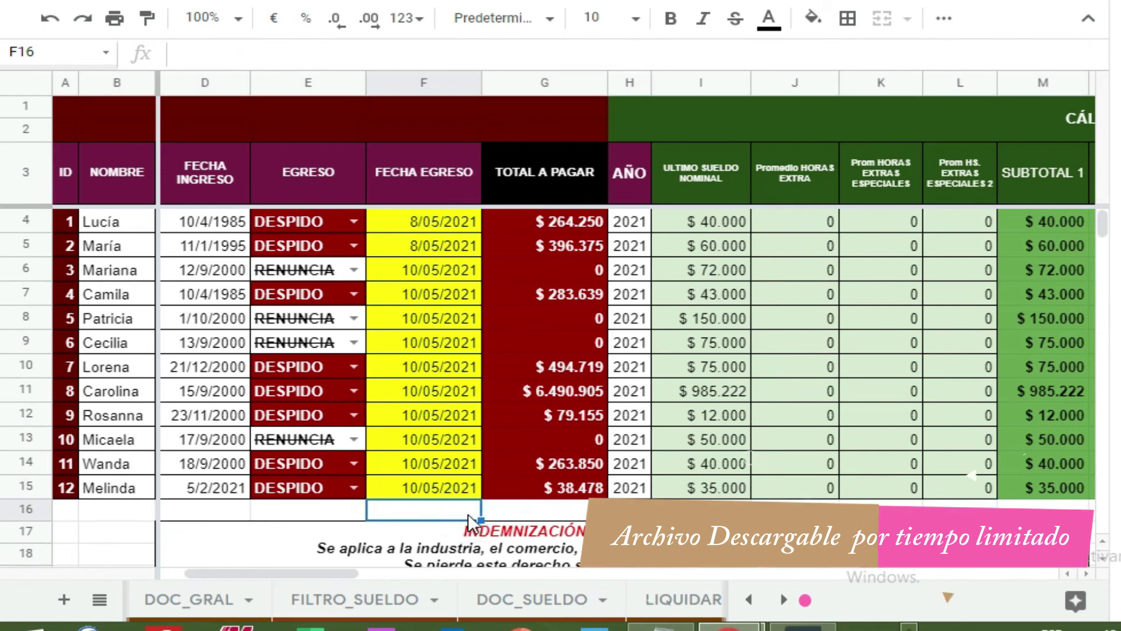
- Set the EGRESO type in E15 back to RENUNCIA
{"action": "left_click", "coordinate": [354, 487]}
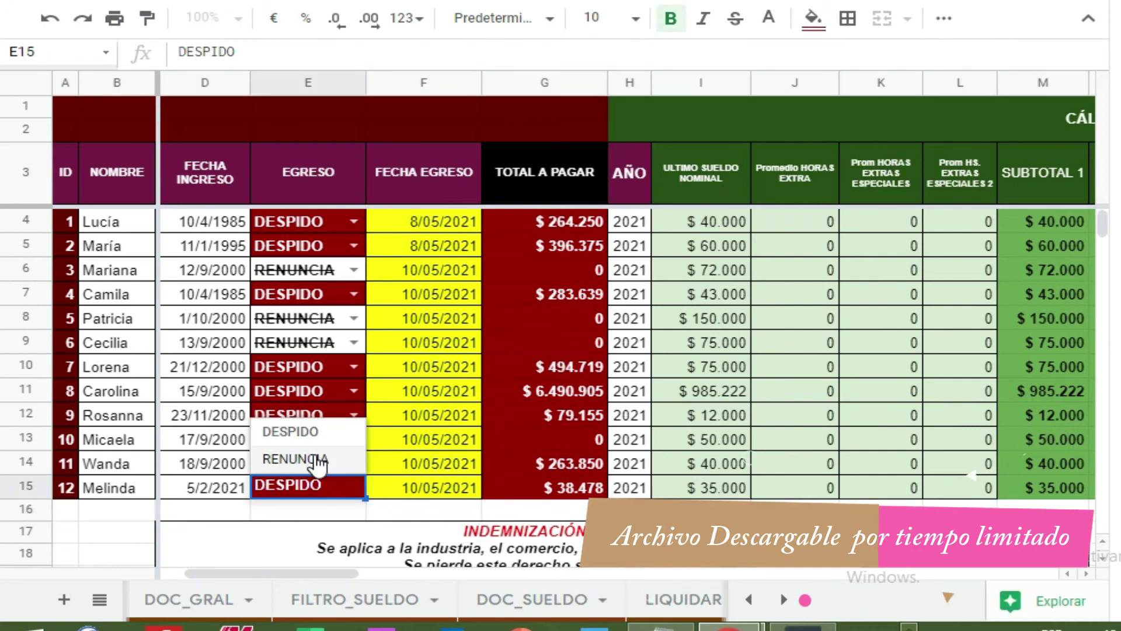
{"action": "left_click", "coordinate": [298, 460]}
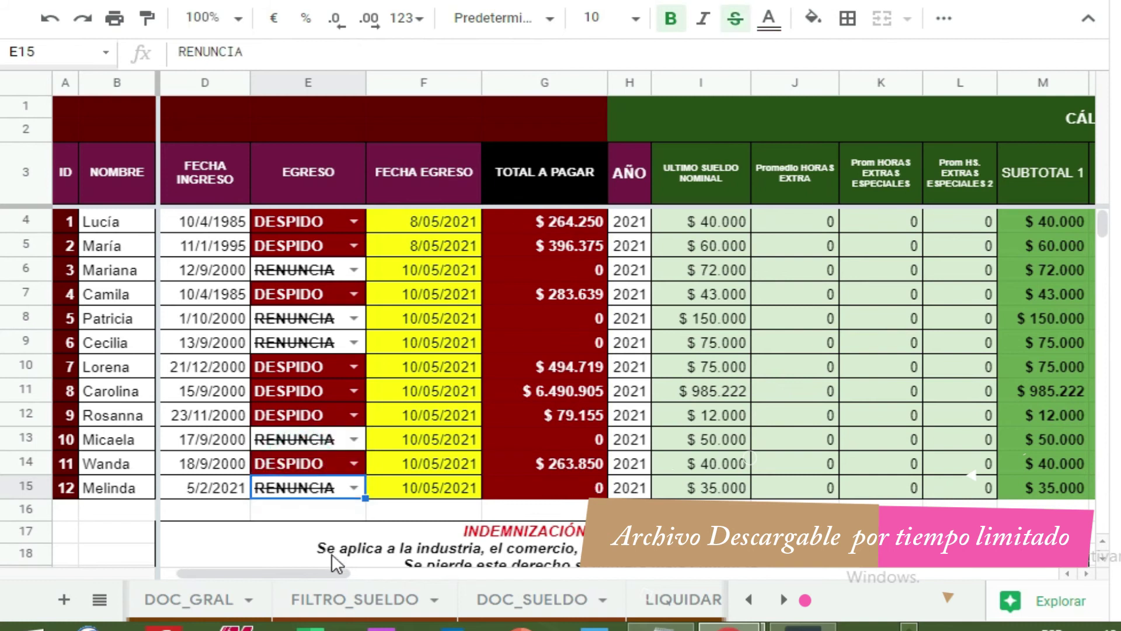
{"action": "left_click", "coordinate": [353, 511]}
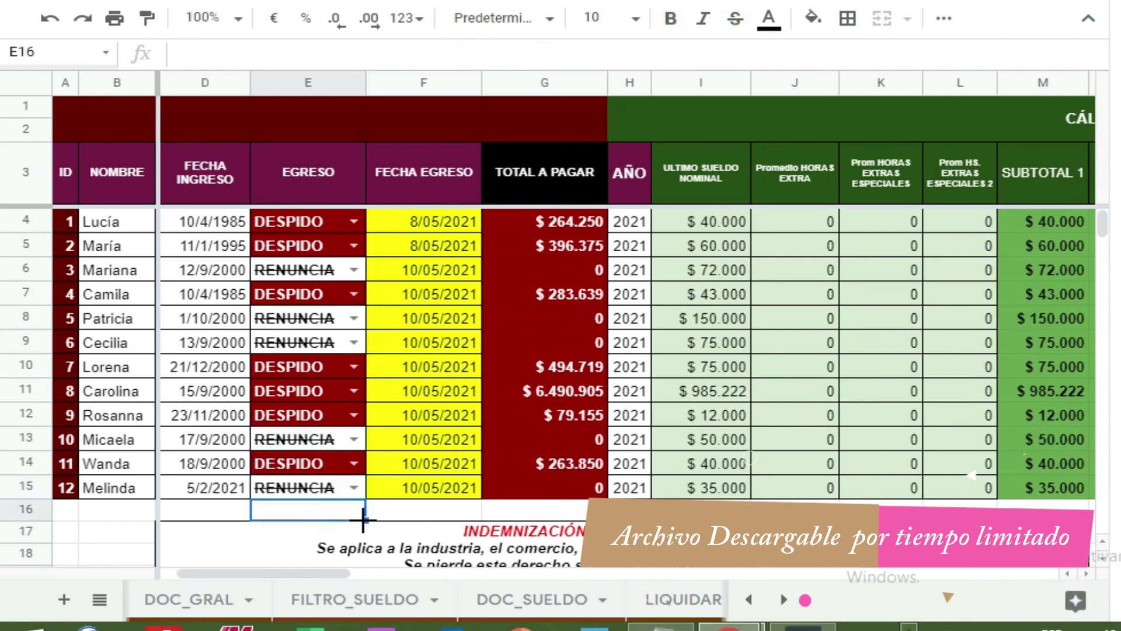
{"action": "left_click", "coordinate": [322, 489]}
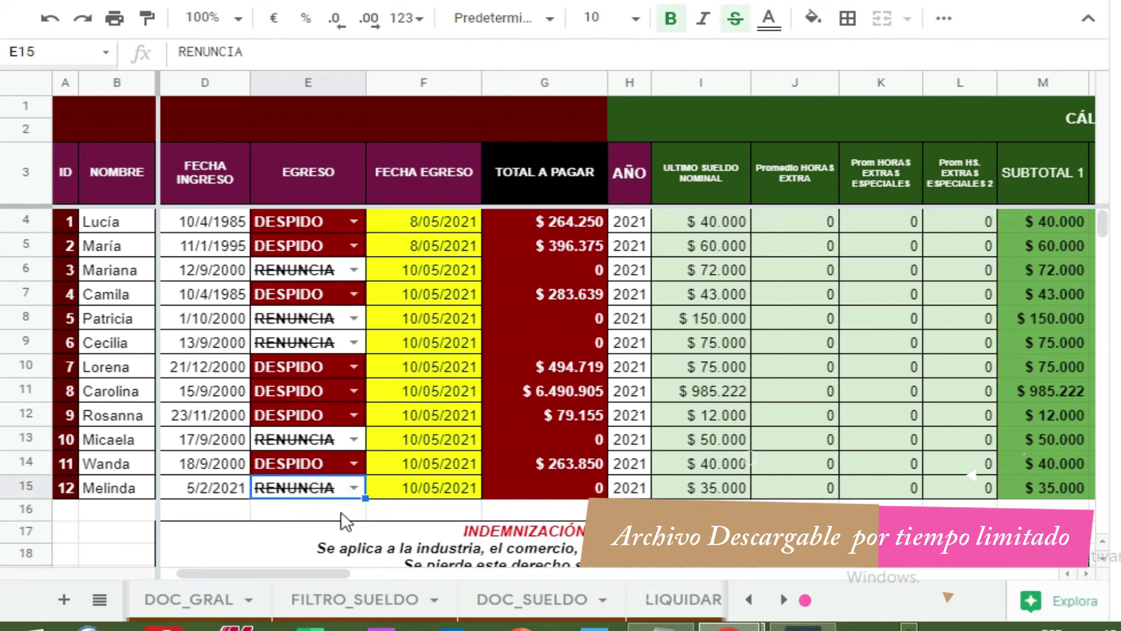
{"action": "left_click", "coordinate": [343, 512]}
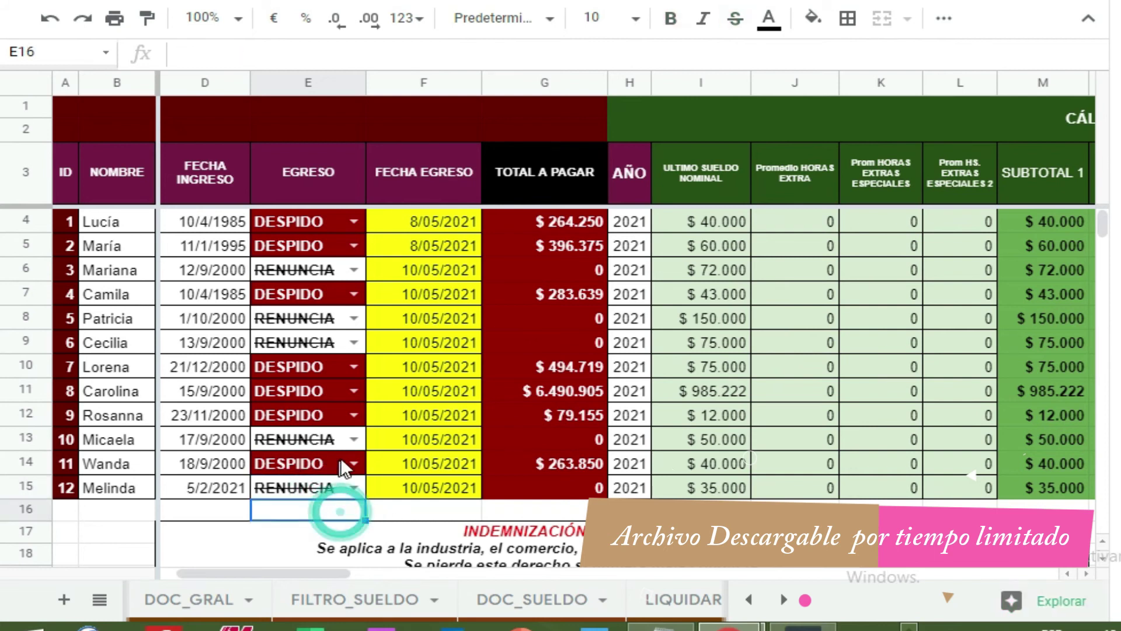
- Set the EGRESO type in E11 to RENUNCIA
{"action": "left_click", "coordinate": [354, 391]}
{"action": "left_click", "coordinate": [314, 444]}
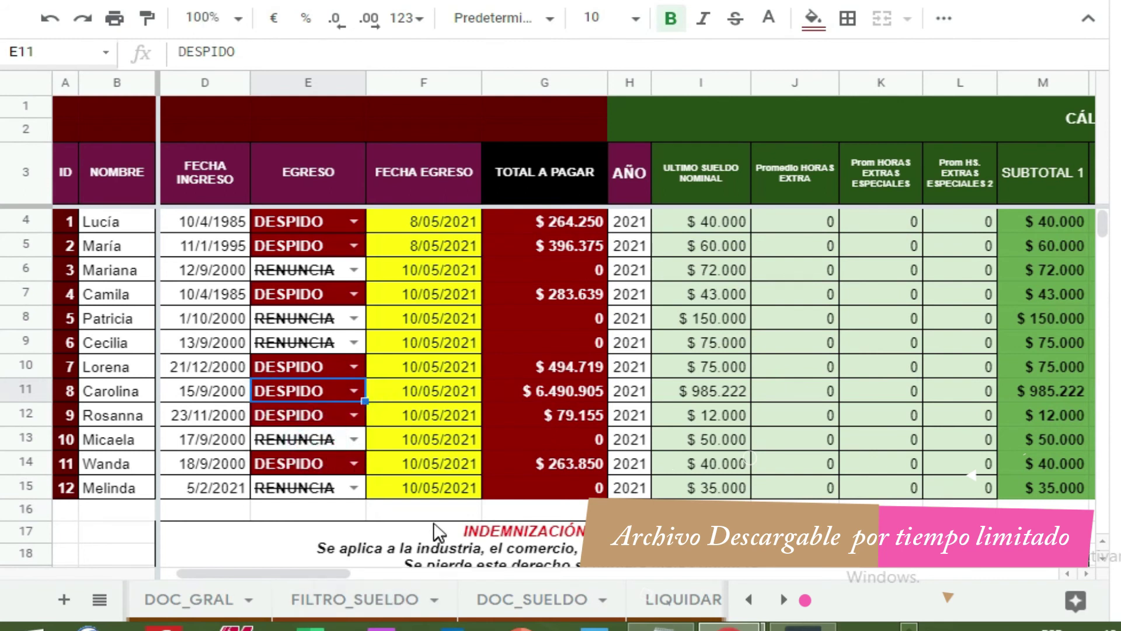
{"action": "left_click", "coordinate": [354, 391]}
{"action": "left_click", "coordinate": [318, 417]}
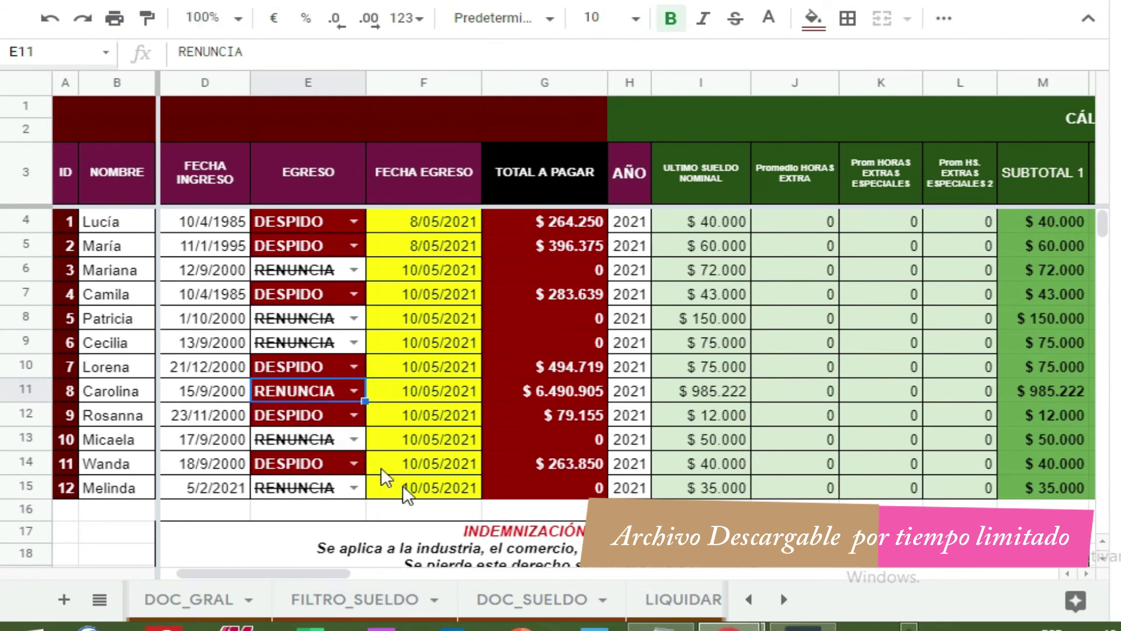
- Check TOTAL A PAGAR in G11, highlight the range G4:G14, and view the INDEMNIZACIÓN POR DESPIDO notes below the table
{"action": "left_click", "coordinate": [574, 391]}
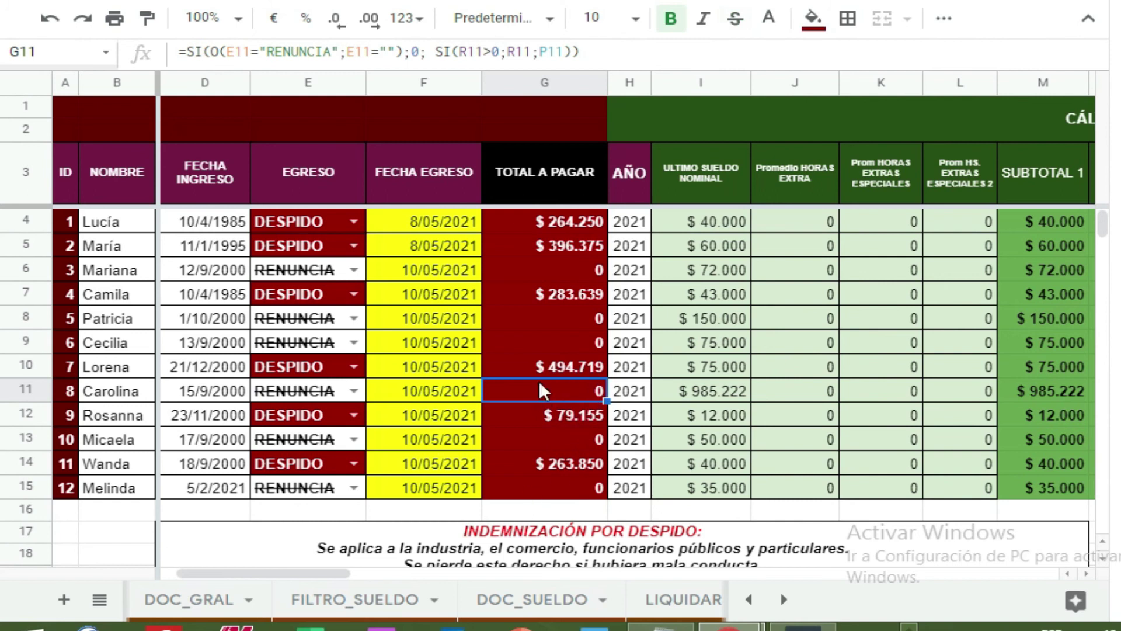
{"action": "left_click_drag", "start_coordinate": [543, 228], "coordinate": [555, 465]}
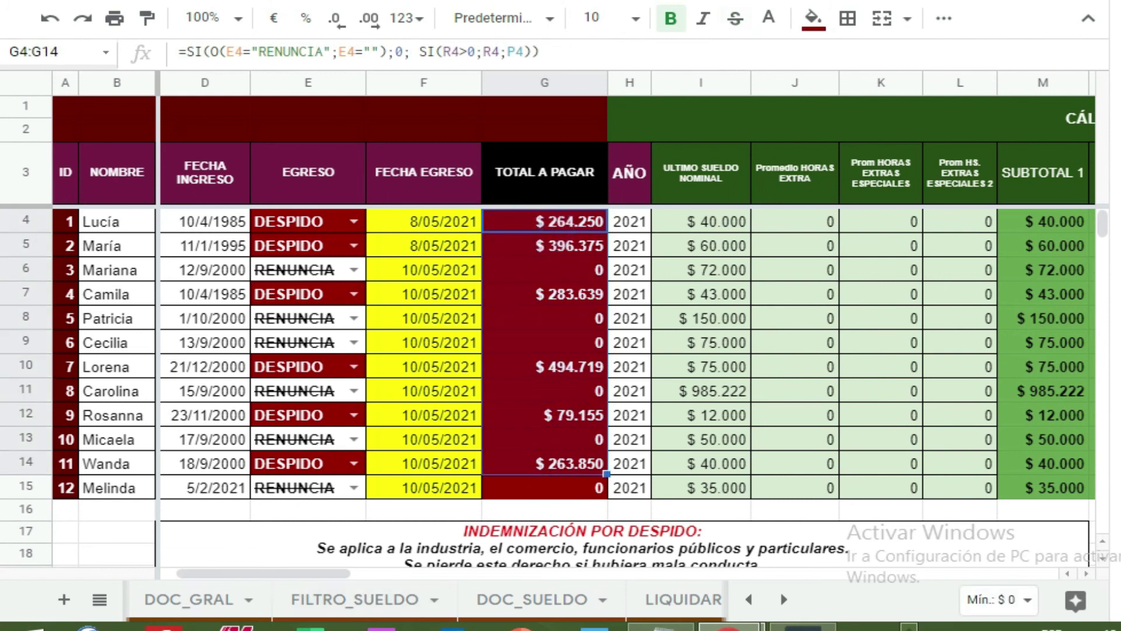
{"action": "scroll", "coordinate": [1109, 235], "scroll_direction": "down", "scroll_amount": 2}
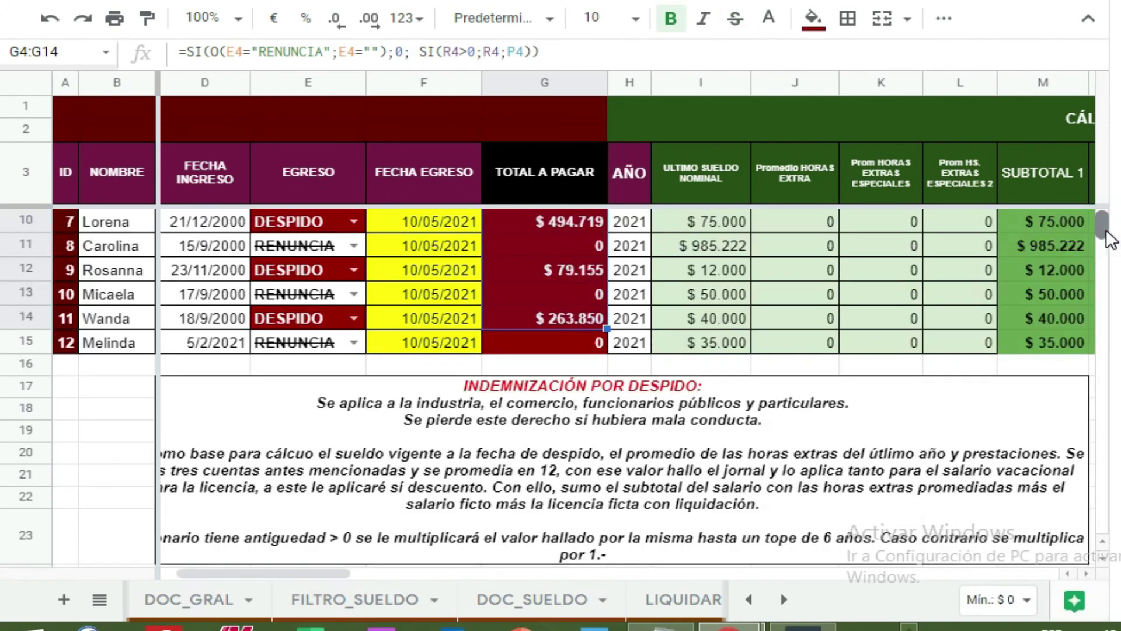